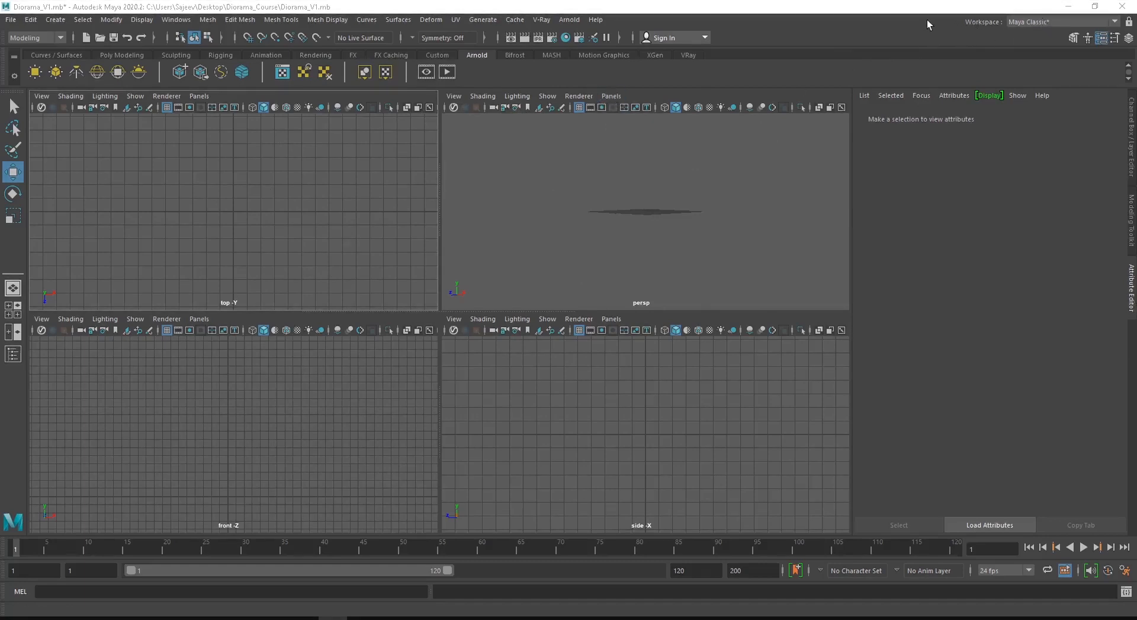
Switch the workspace to Modeling - Standard and maximize the perspective view
{"action": "left_click", "coordinate": [1030, 21]}
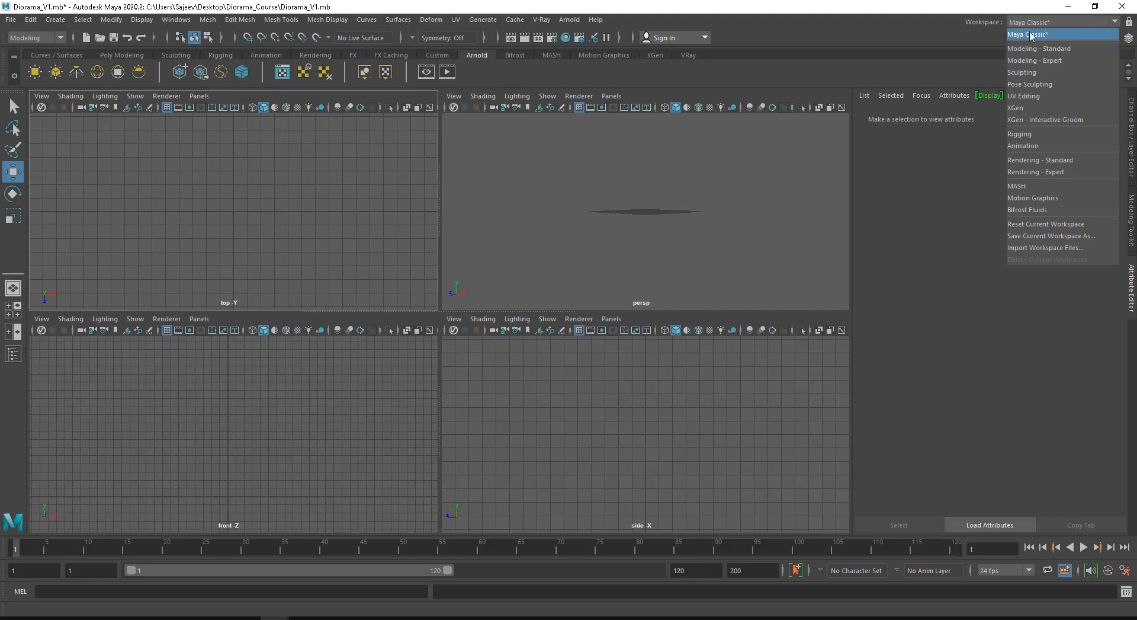
{"action": "left_click", "coordinate": [1065, 51]}
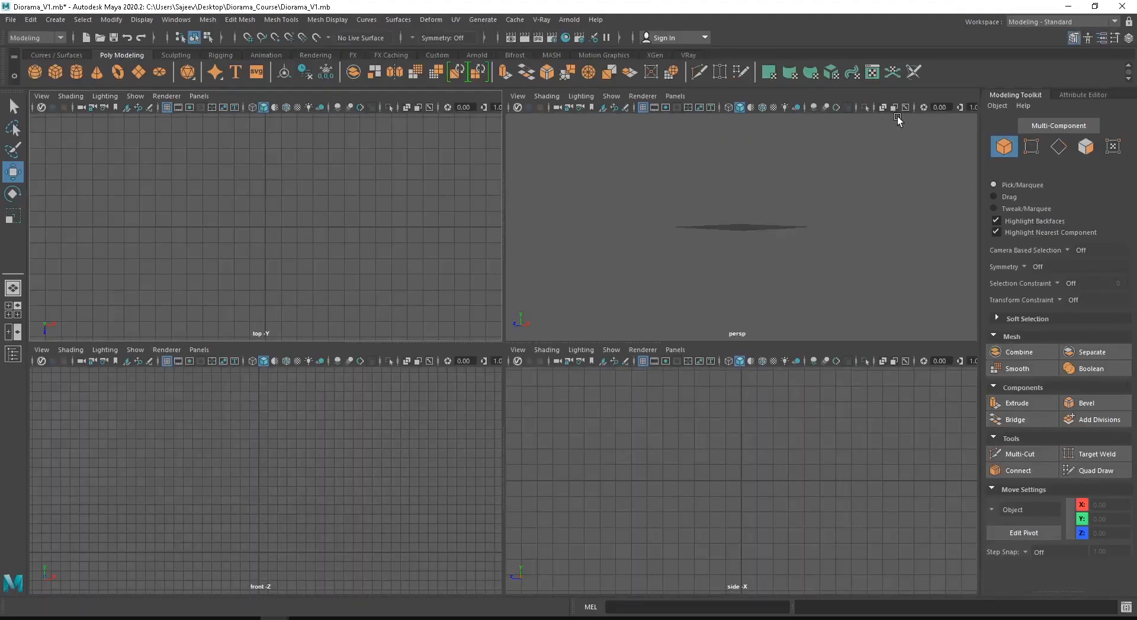
{"action": "key", "text": "space"}
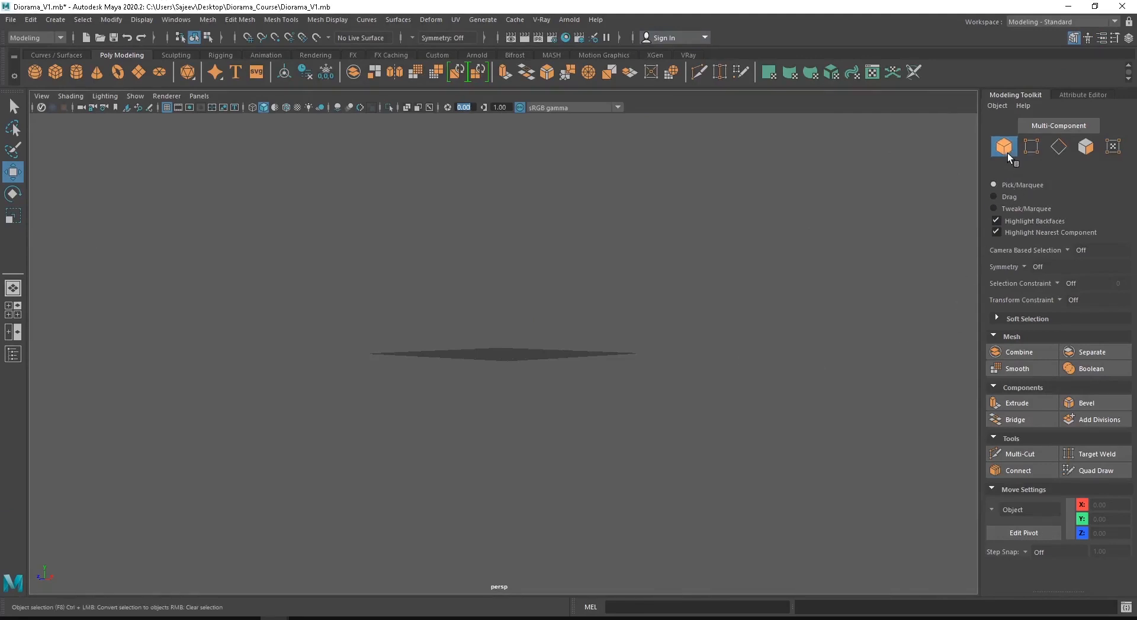
Switch the workspace to Modeling - Expert and look at the grid from an angle above
{"action": "left_click", "coordinate": [1048, 21]}
{"action": "left_click", "coordinate": [1048, 60]}
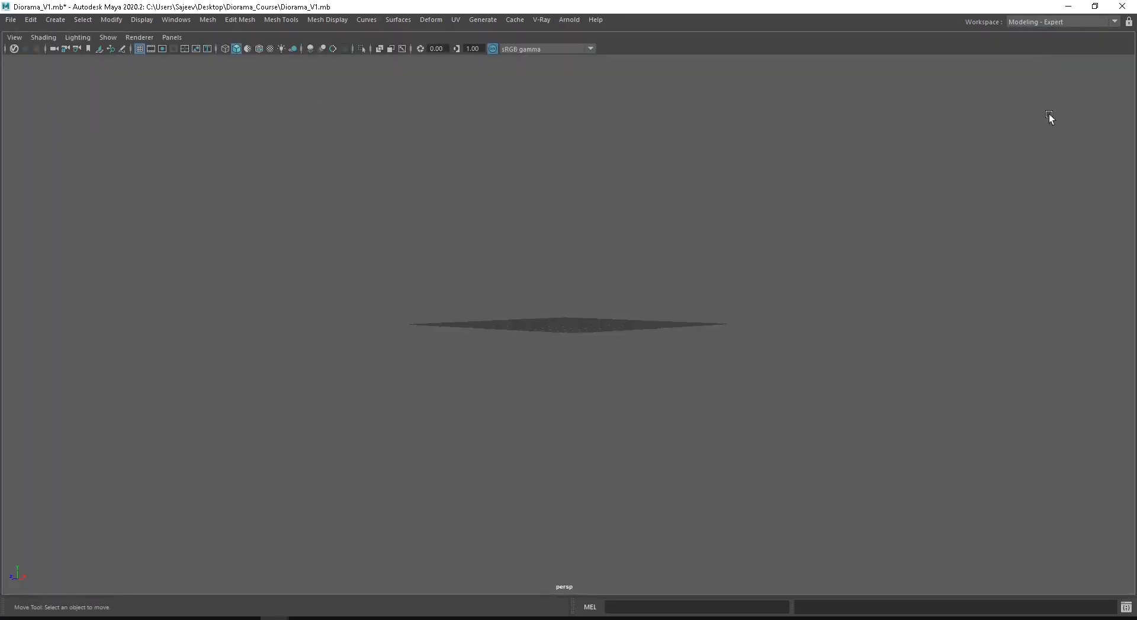
{"action": "left_click_drag", "start_coordinate": [647, 327], "coordinate": [717, 397], "text": "alt"}
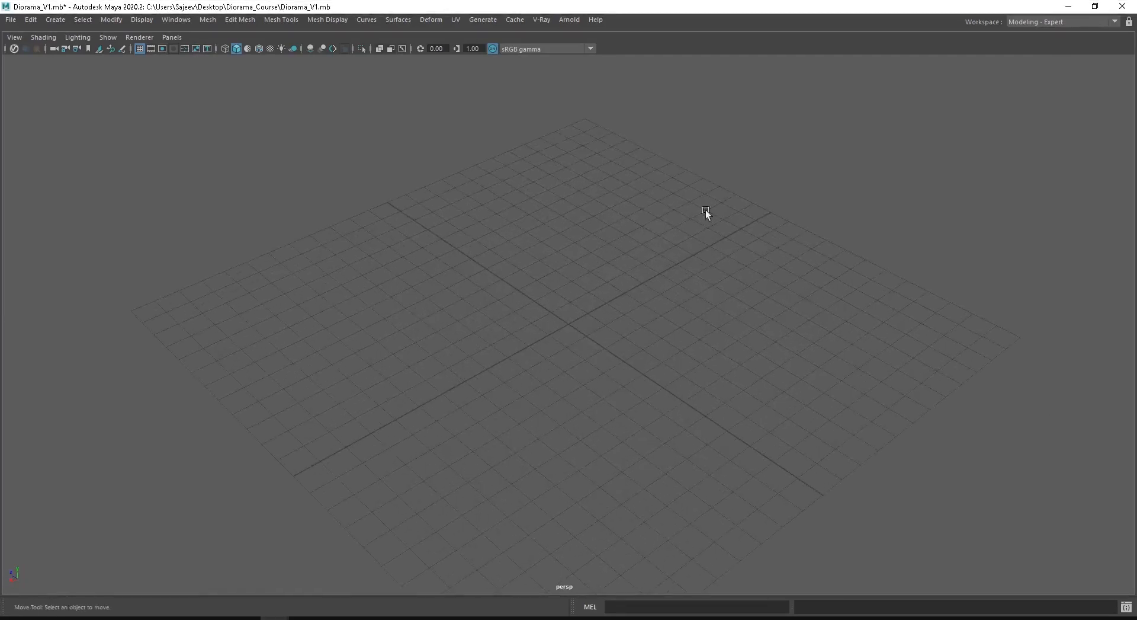
Return the workspace to Maya Classic and show the four-view layout
{"action": "left_click", "coordinate": [1051, 25]}
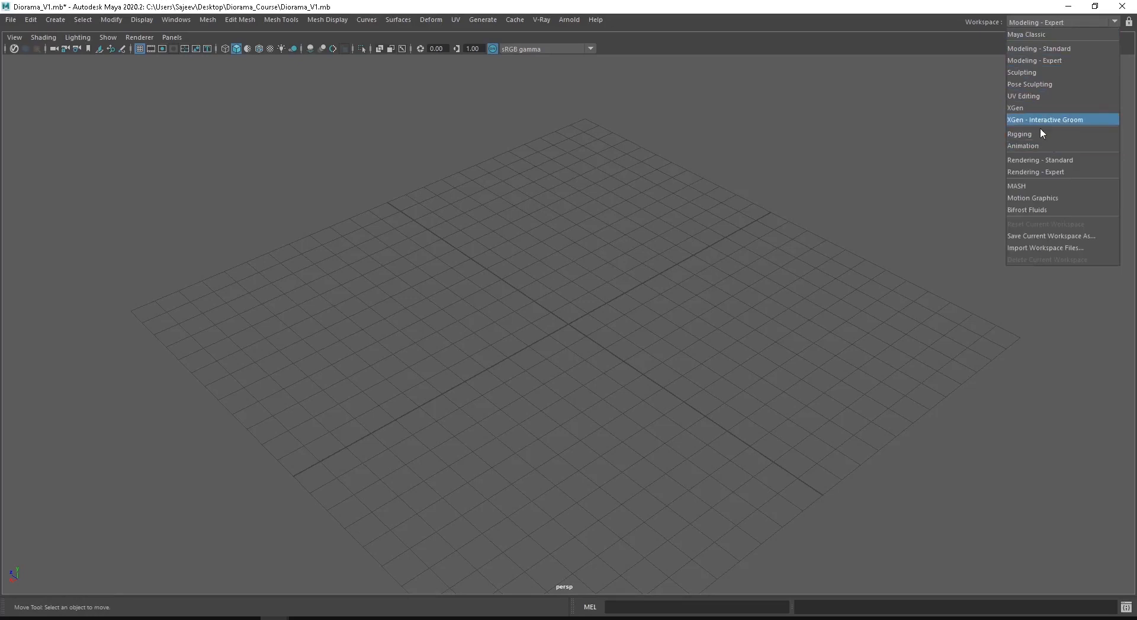
{"action": "left_click", "coordinate": [1040, 35]}
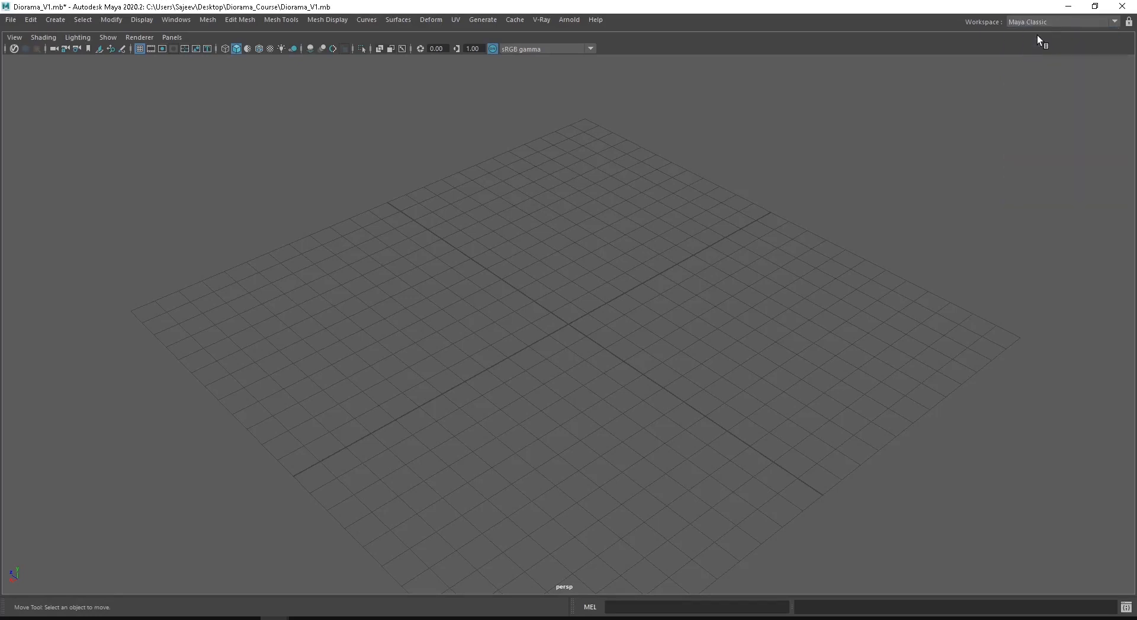
{"action": "key", "text": "space"}
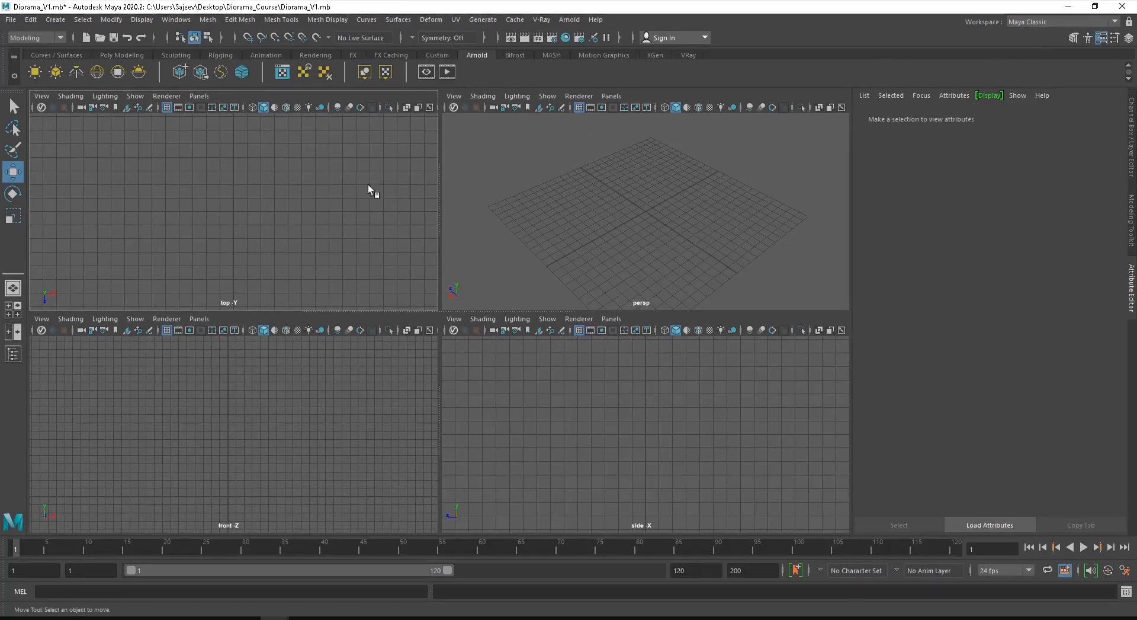
Examine the top, front, side and perspective viewports one after another
{"action": "left_click", "coordinate": [620, 207]}
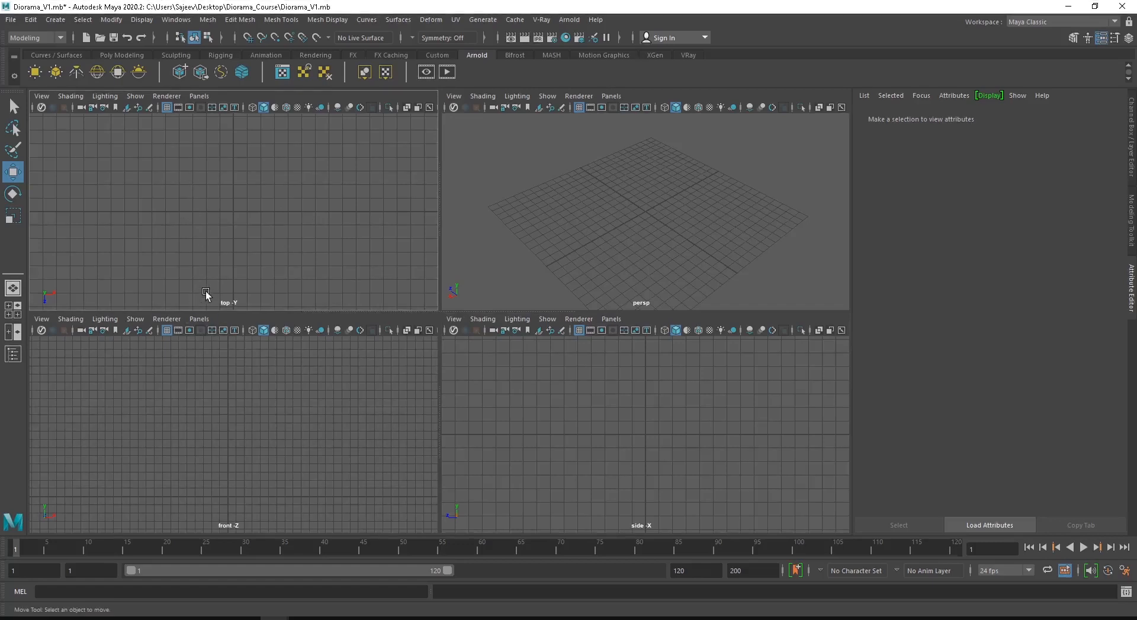
{"action": "left_click_drag", "start_coordinate": [206, 292], "coordinate": [249, 310]}
{"action": "left_click_drag", "start_coordinate": [210, 516], "coordinate": [248, 528]}
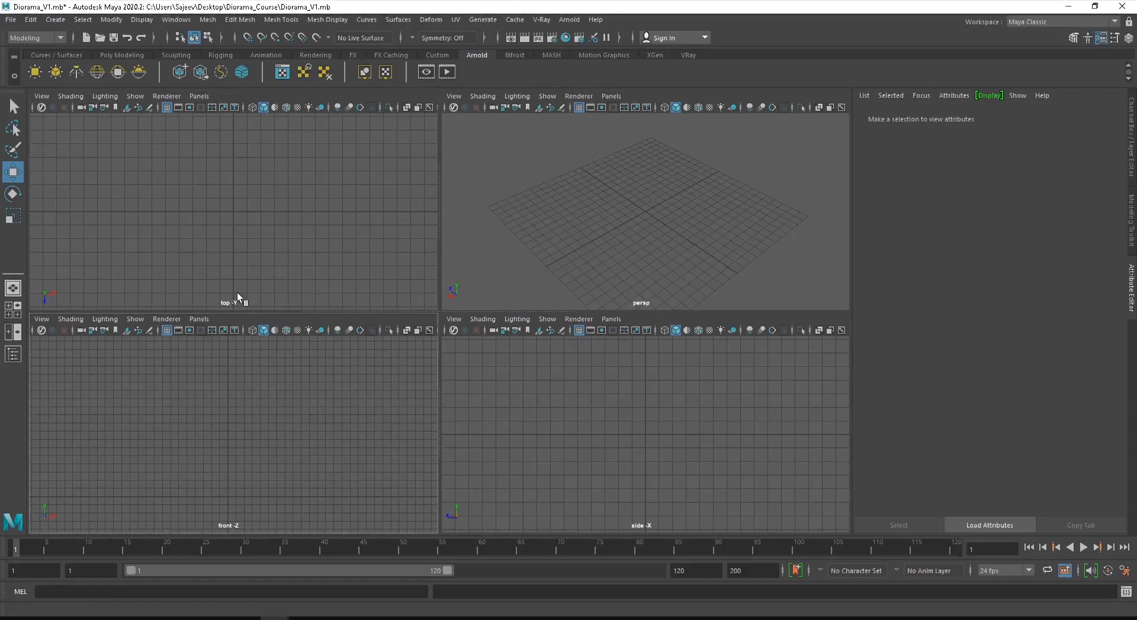
{"action": "left_click", "coordinate": [176, 197]}
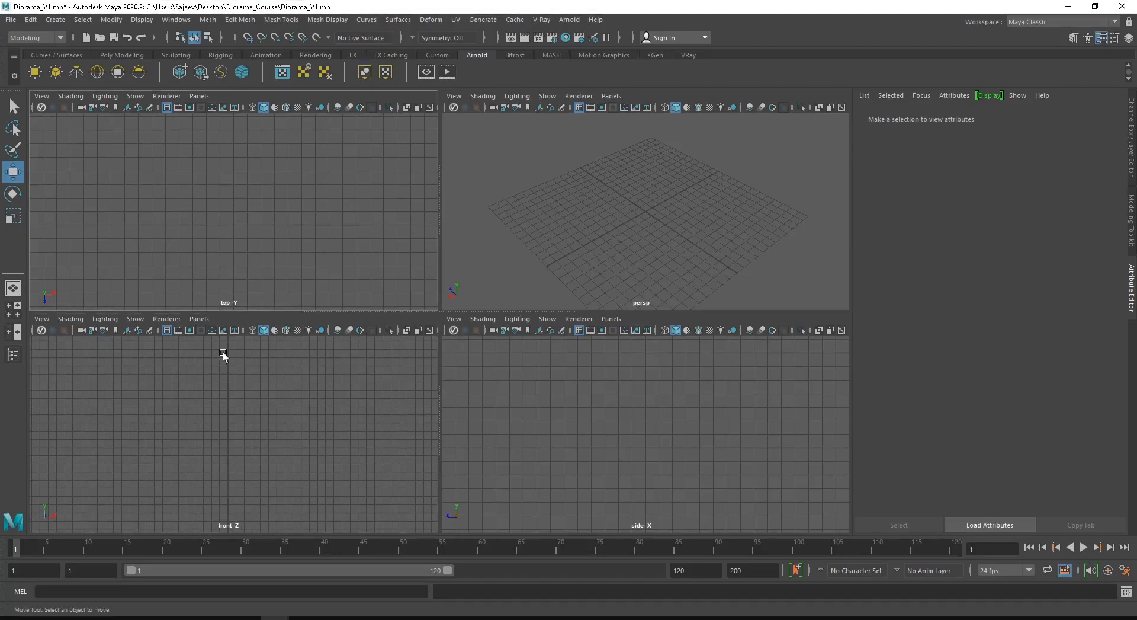
{"action": "left_click_drag", "start_coordinate": [203, 512], "coordinate": [256, 534]}
{"action": "left_click_drag", "start_coordinate": [603, 498], "coordinate": [666, 533]}
{"action": "left_click", "coordinate": [654, 262]}
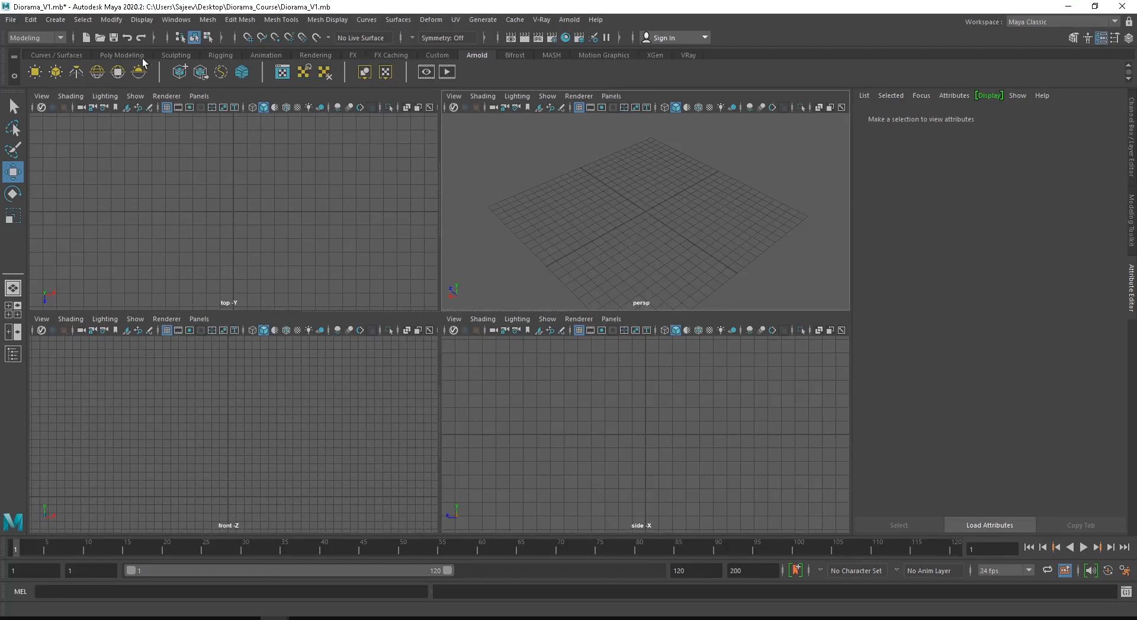
Create a freehand polygon cube on the grid in the perspective view with the Polygon Cube Tool's existing settings
{"action": "left_click", "coordinate": [122, 56]}
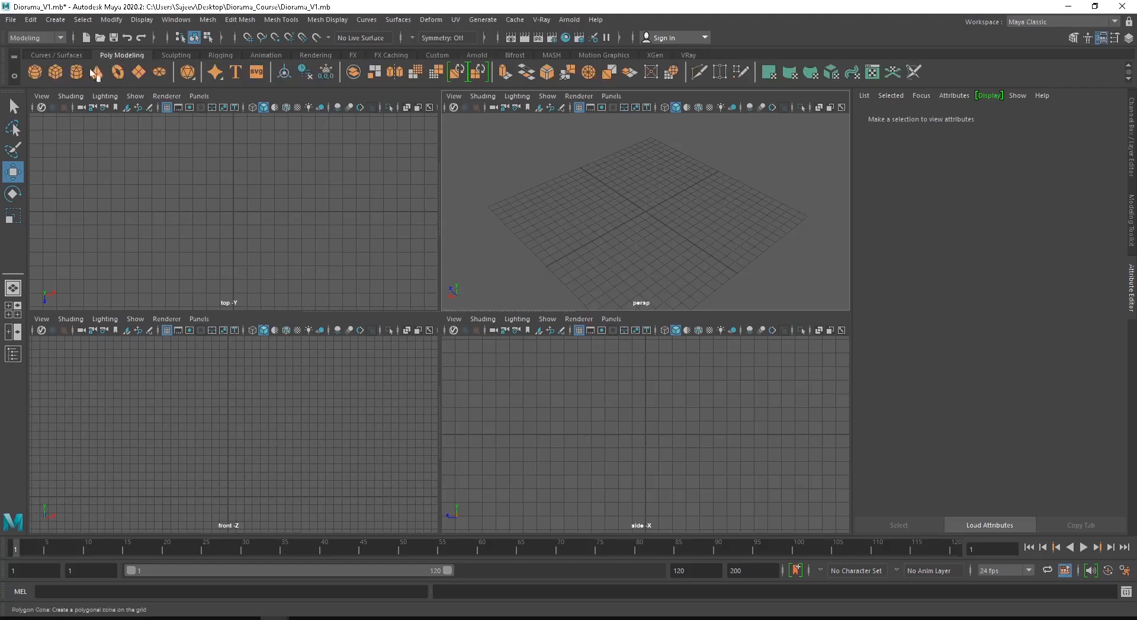
{"action": "double_click", "coordinate": [52, 68]}
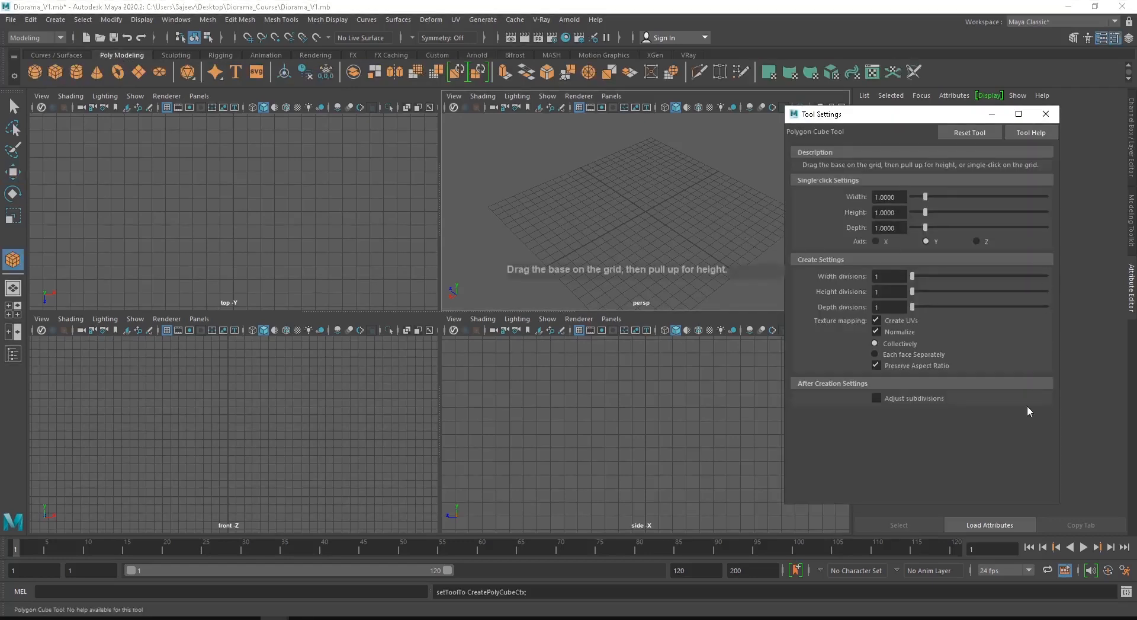
{"action": "left_click", "coordinate": [1045, 114]}
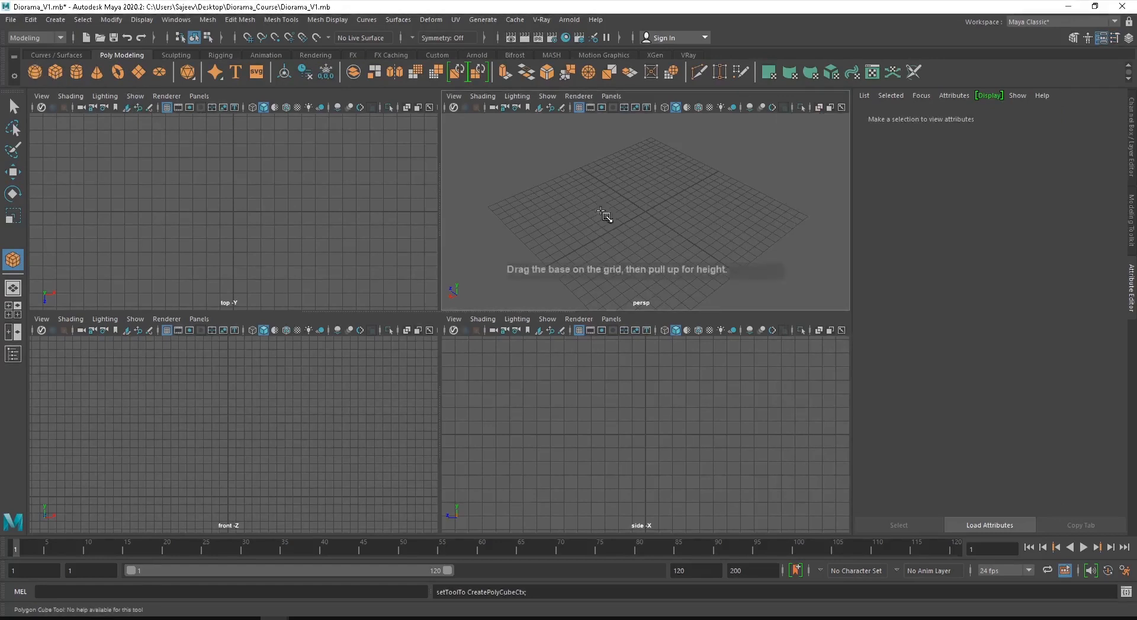
{"action": "mouse_move", "coordinate": [596, 201]}
{"action": "left_mouse_down"}
{"action": "mouse_move", "coordinate": [702, 212]}
{"action": "mouse_move", "coordinate": [682, 131]}
{"action": "left_mouse_up"}
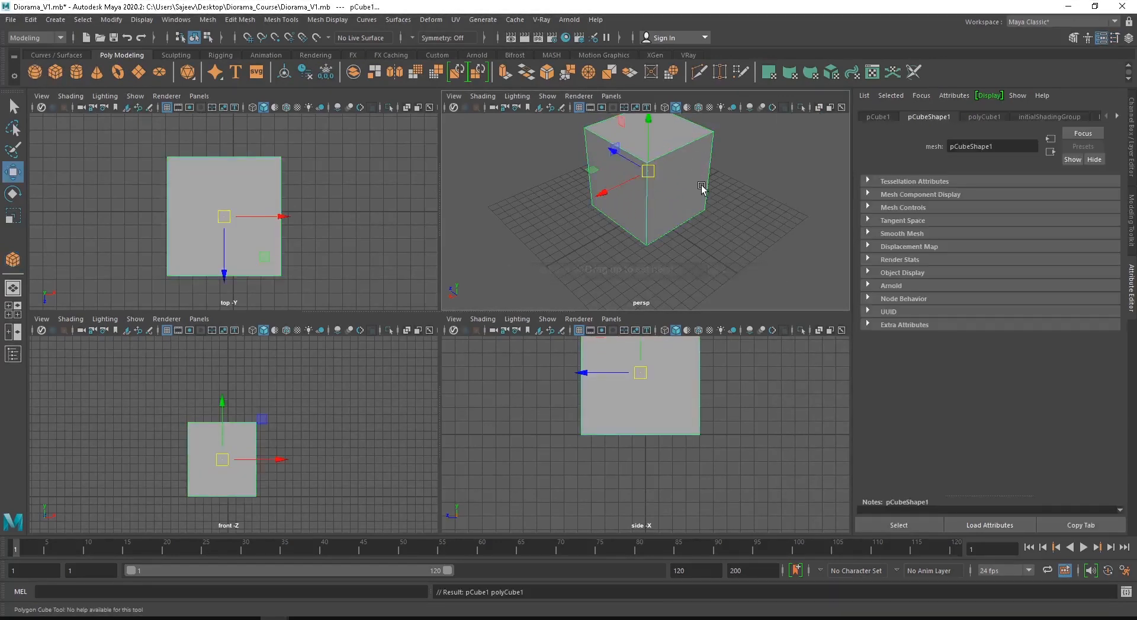
Select the cube's side, top and front faces one at a time in face mode to compare them across the views
{"action": "scroll", "coordinate": [699, 178], "scroll_direction": "down", "scroll_amount": 3}
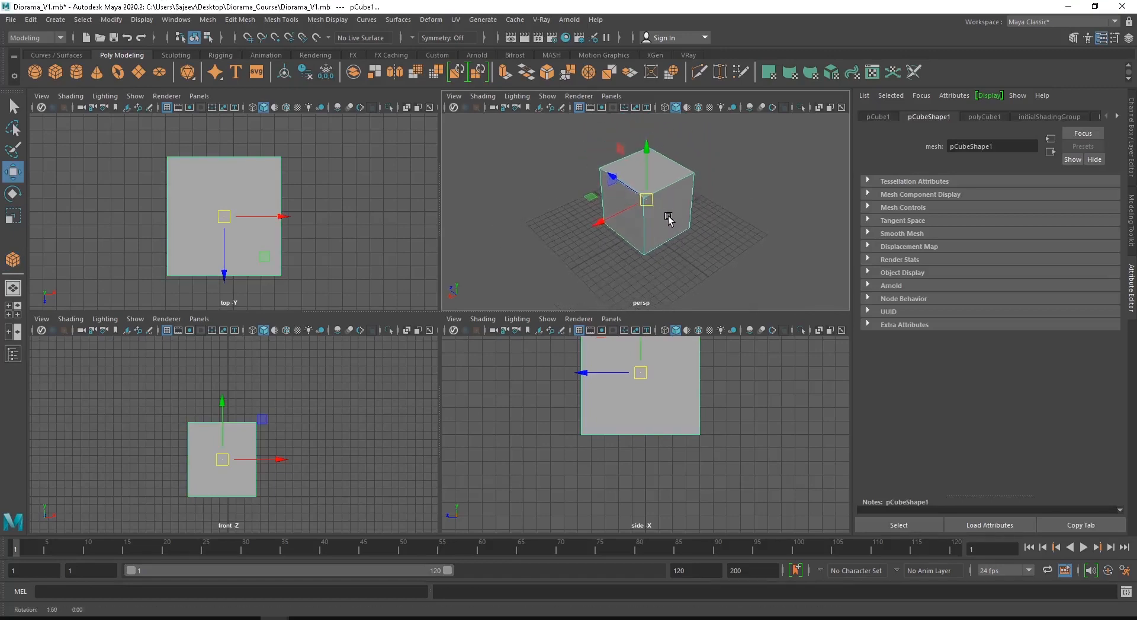
{"action": "scroll", "coordinate": [703, 390], "scroll_direction": "down", "scroll_amount": 1}
{"action": "middle_click_drag", "start_coordinate": [650, 404], "coordinate": [647, 437], "text": "alt"}
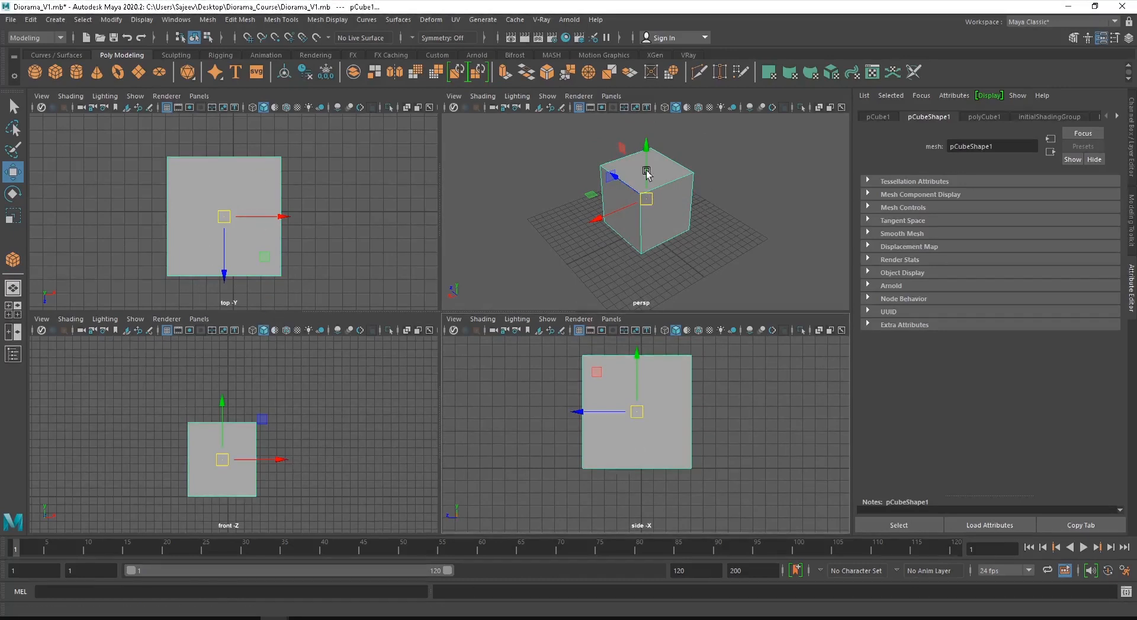
{"action": "right_click_drag", "start_coordinate": [664, 162], "coordinate": [663, 182]}
{"action": "left_click", "coordinate": [613, 196]}
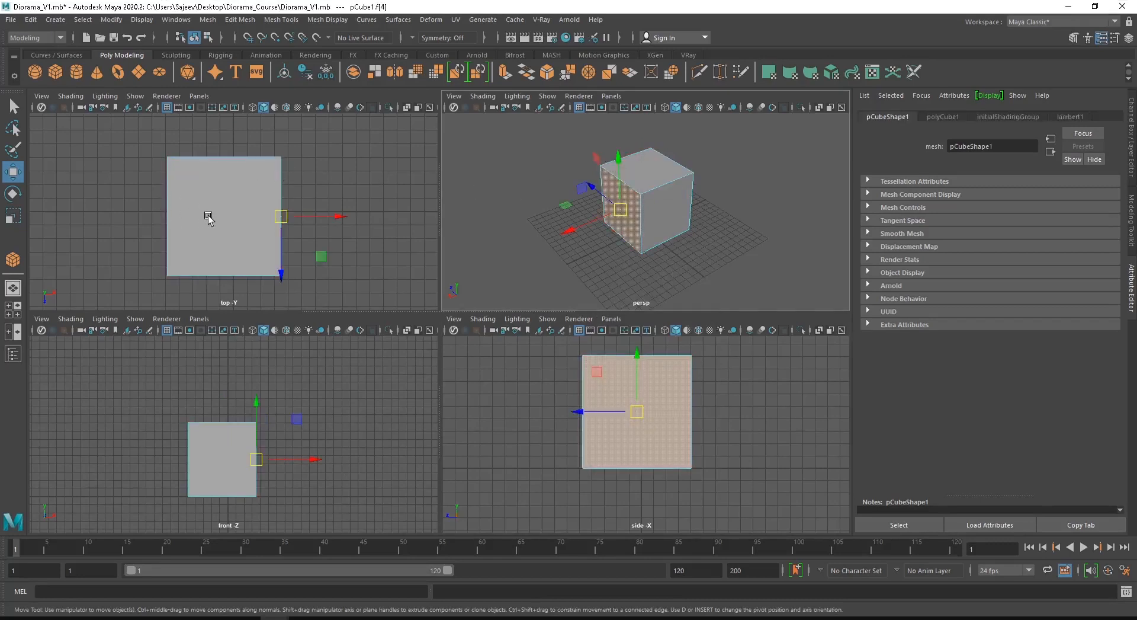
{"action": "left_click", "coordinate": [662, 164]}
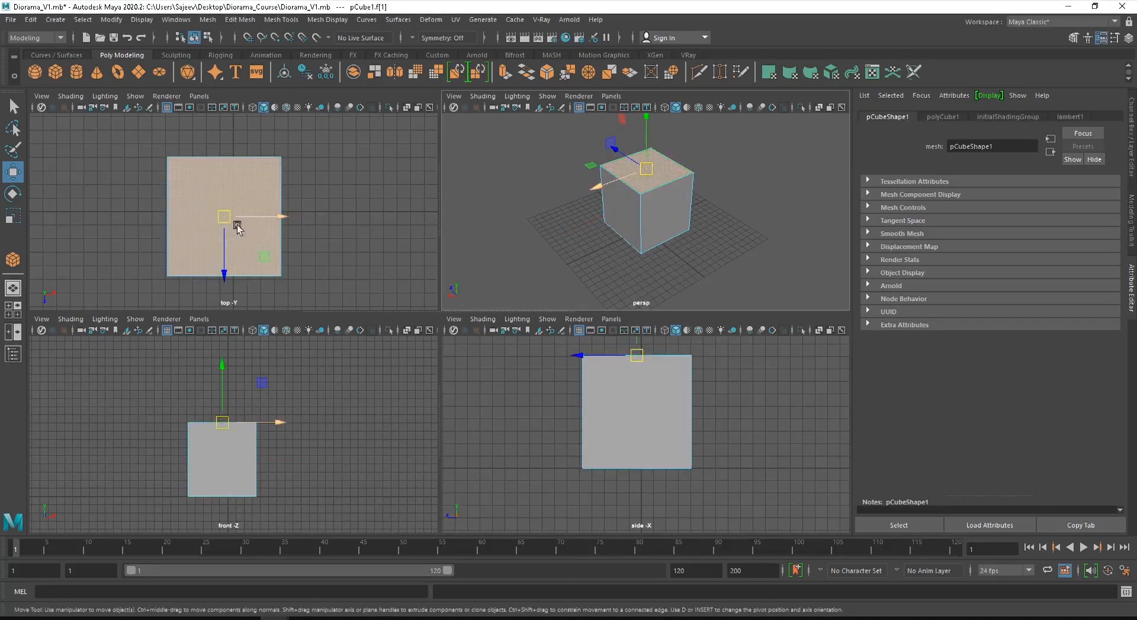
{"action": "left_click", "coordinate": [199, 457]}
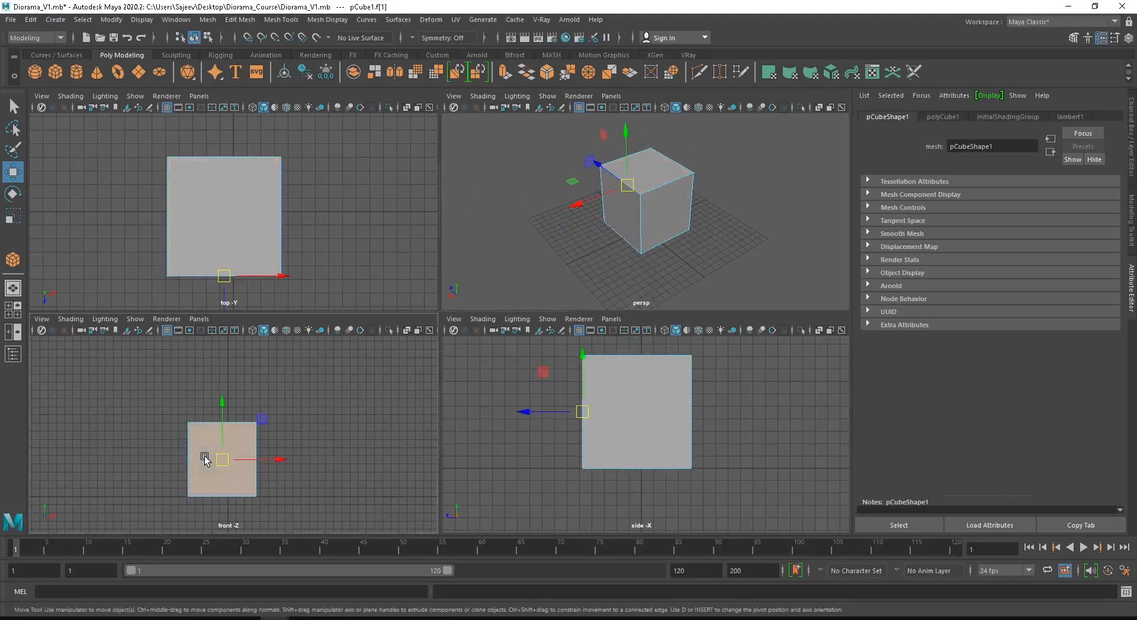
Select the cube's side face from the side view, then return to object mode and clear the selection
{"action": "left_click_drag", "start_coordinate": [533, 211], "coordinate": [546, 259], "text": "alt"}
{"action": "scroll", "coordinate": [546, 259], "scroll_direction": "up", "scroll_amount": 2}
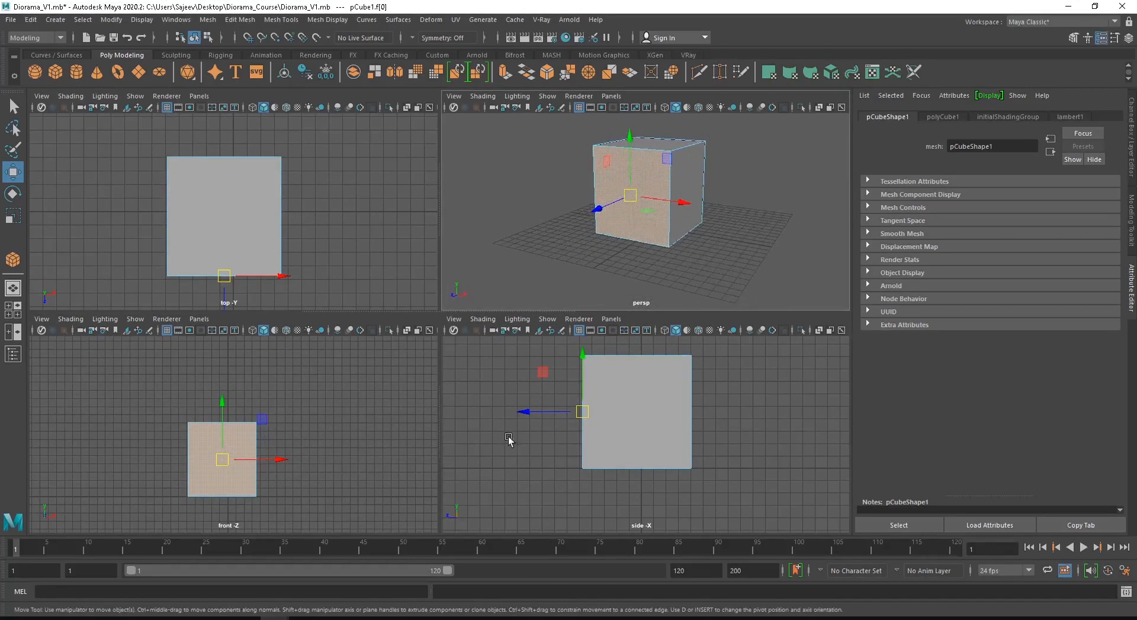
{"action": "left_click", "coordinate": [652, 392]}
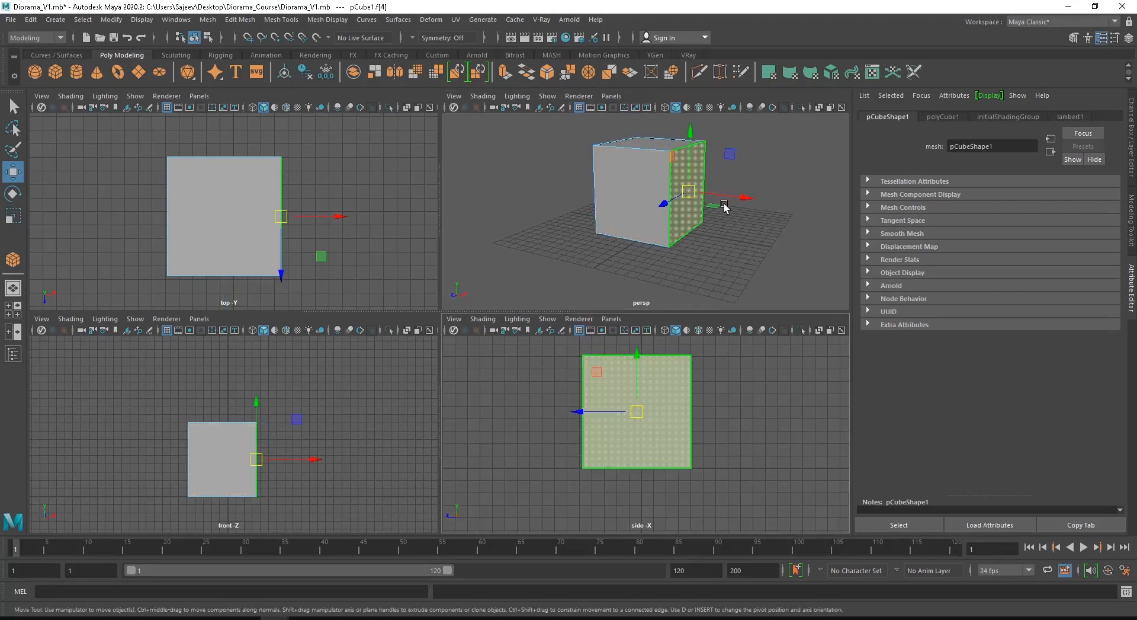
{"action": "right_click_drag", "start_coordinate": [614, 173], "coordinate": [728, 152]}
{"action": "left_click", "coordinate": [751, 163]}
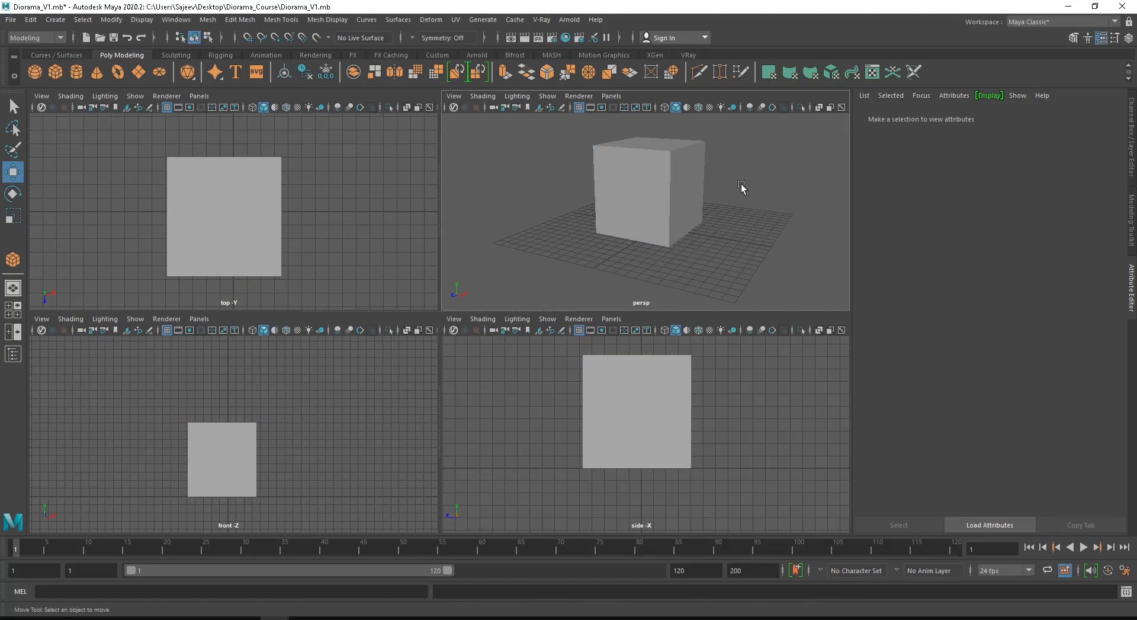
Inspect the cube in the perspective view by orbiting, panning and zooming the camera
{"action": "left_click_drag", "start_coordinate": [745, 204], "coordinate": [683, 229], "text": "alt"}
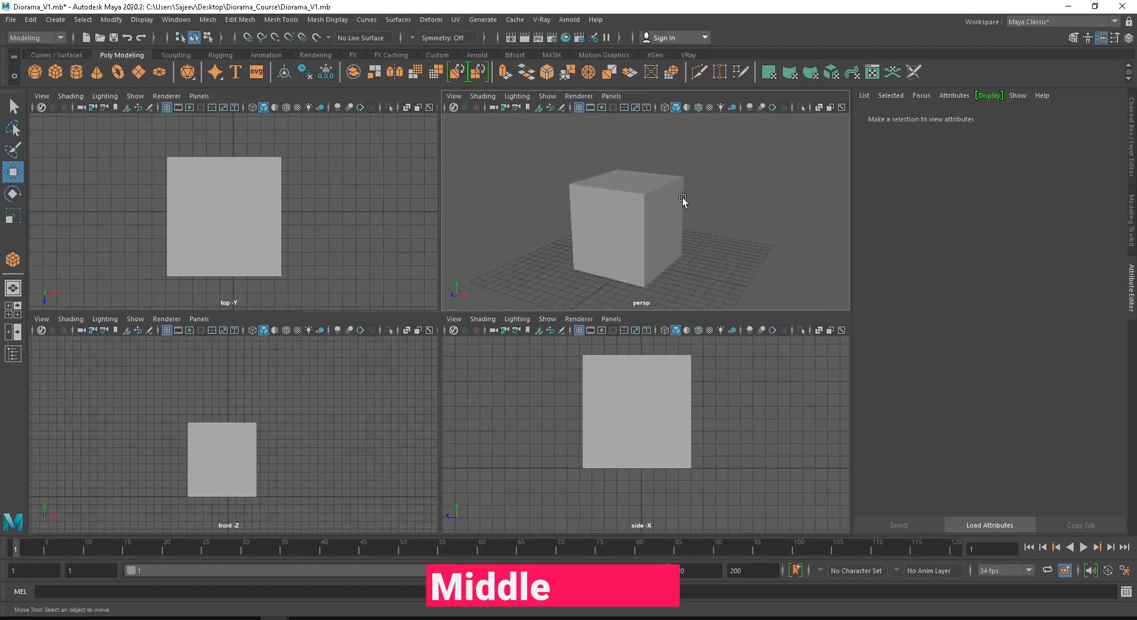
{"action": "middle_click_drag", "start_coordinate": [677, 212], "coordinate": [652, 196], "text": "alt"}
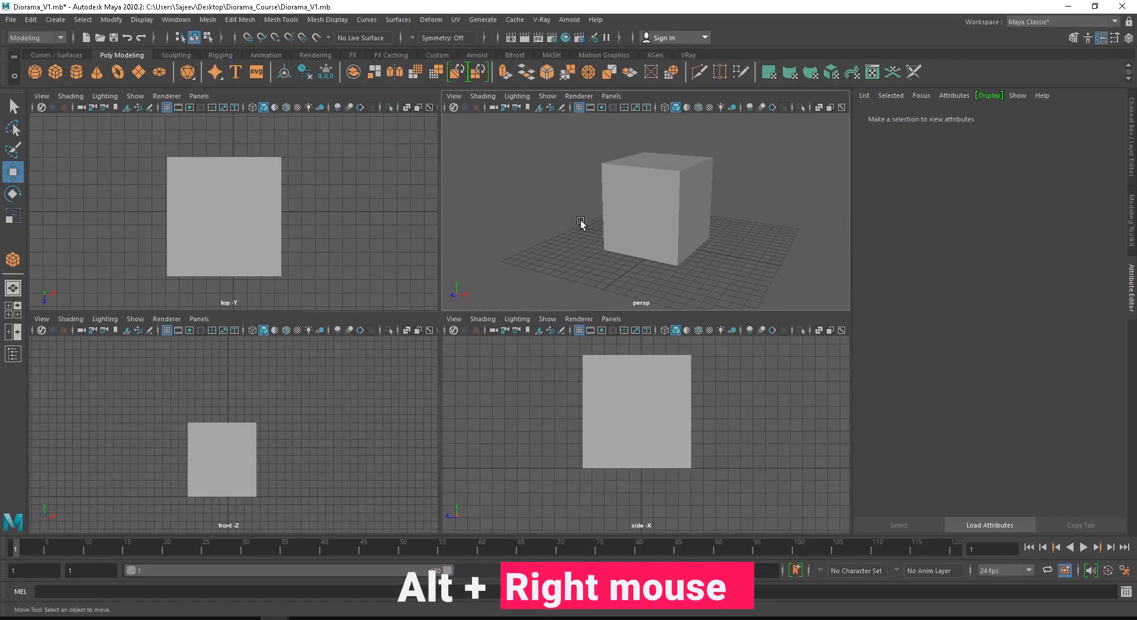
{"action": "right_click_drag", "start_coordinate": [584, 231], "coordinate": [616, 241], "text": "alt"}
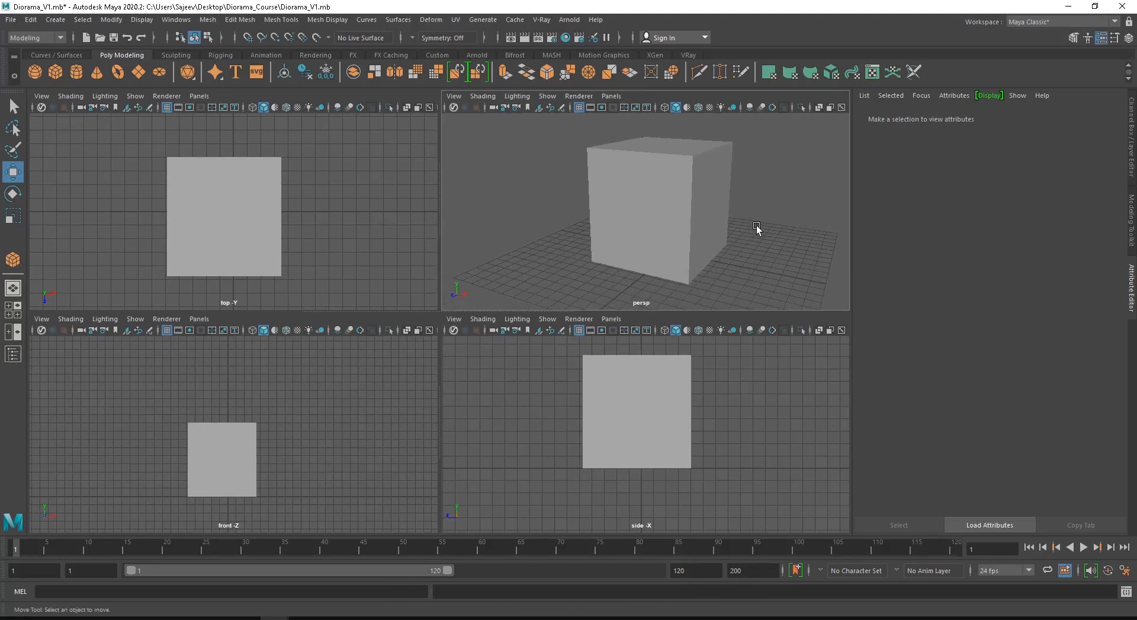
{"action": "left_click_drag", "start_coordinate": [777, 216], "coordinate": [581, 215], "text": "alt"}
{"action": "left_click_drag", "start_coordinate": [723, 216], "coordinate": [683, 238], "text": "alt"}
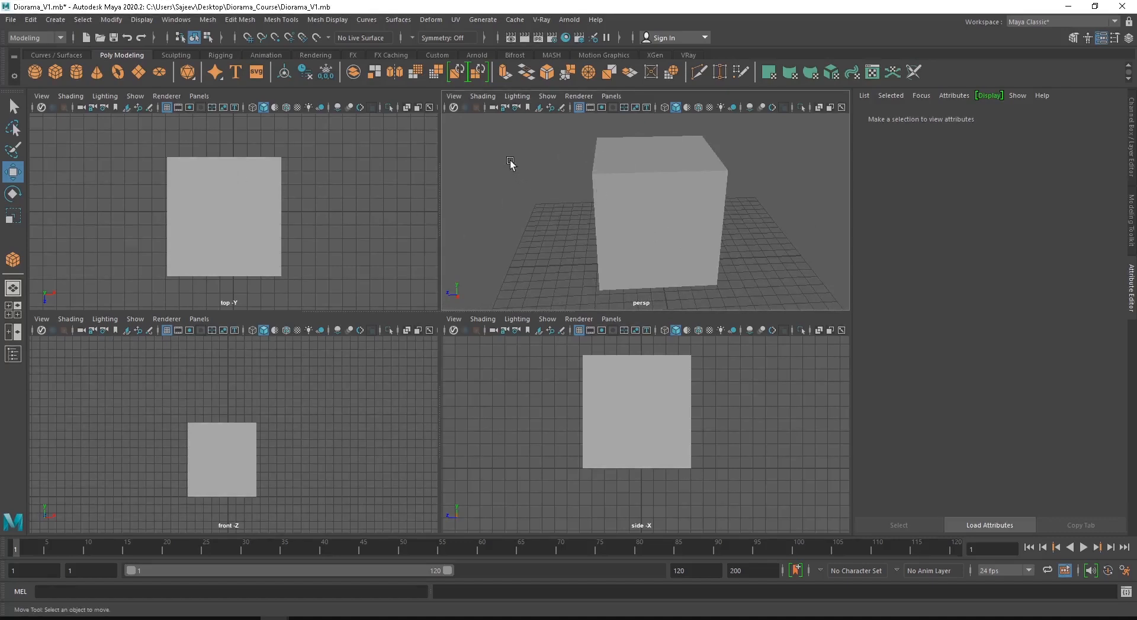
{"action": "left_click_drag", "start_coordinate": [509, 160], "coordinate": [533, 249]}
{"action": "left_click", "coordinate": [396, 157]}
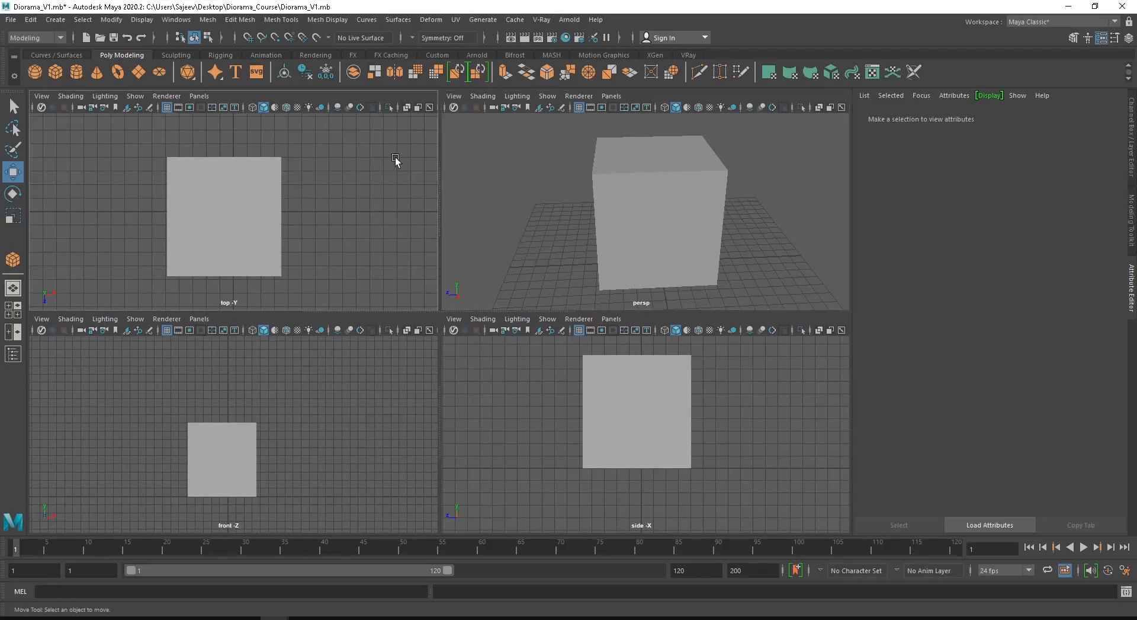
{"action": "left_click", "coordinate": [494, 145]}
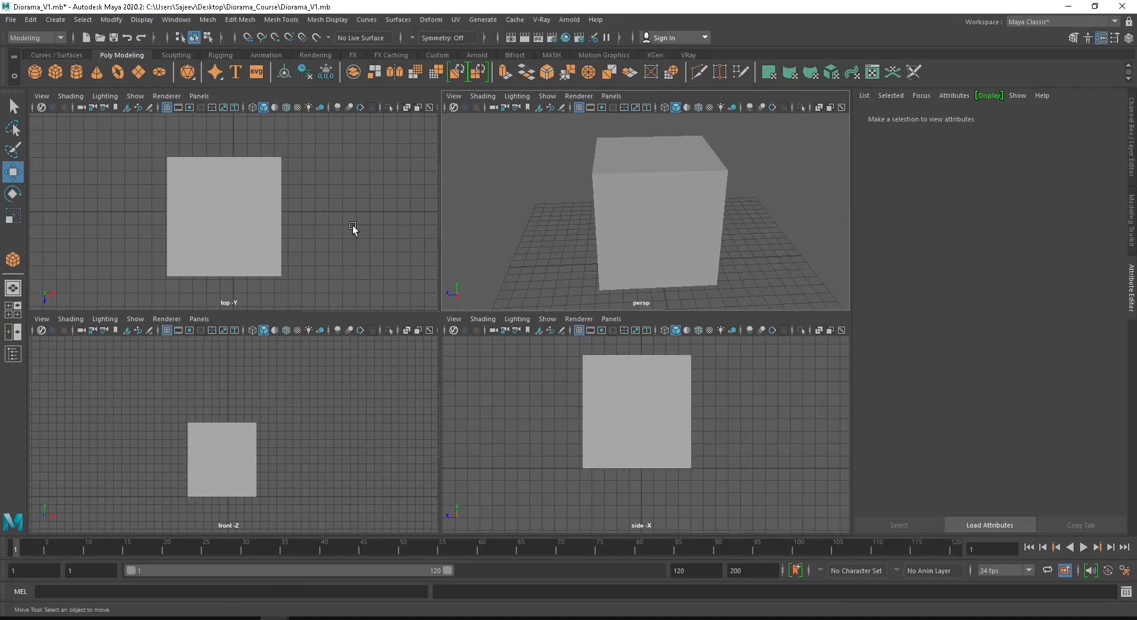
{"action": "left_click", "coordinate": [499, 381]}
View the cube in the maximized perspective view, toggling between it and the four-view layout and finishing in four views
{"action": "key", "text": "space"}
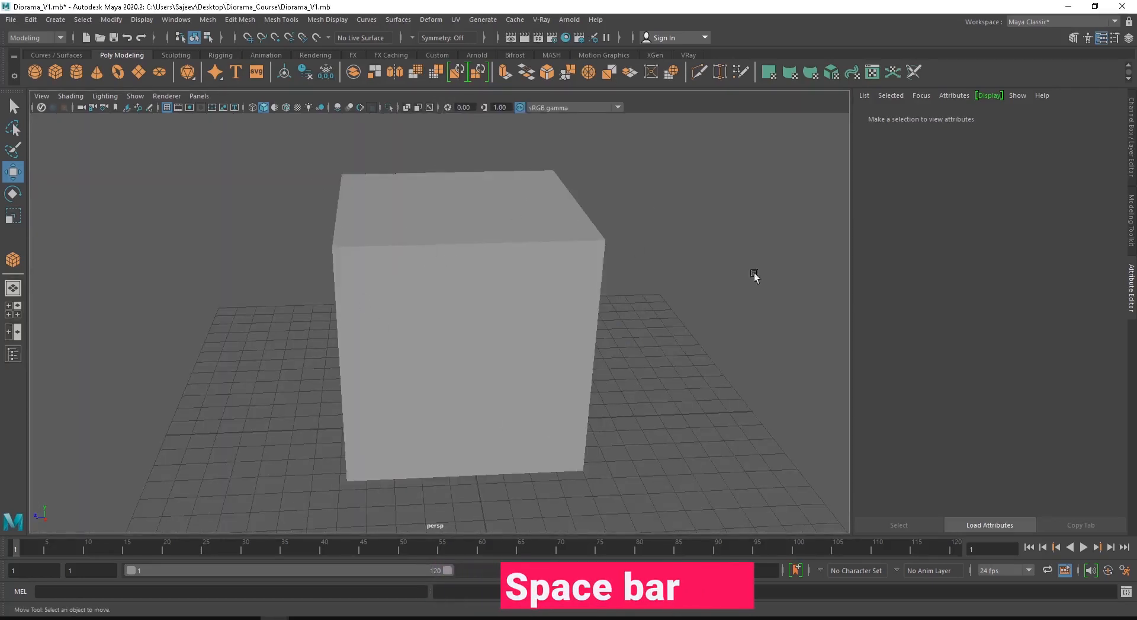
{"action": "left_click_drag", "start_coordinate": [666, 403], "coordinate": [368, 379], "text": "alt"}
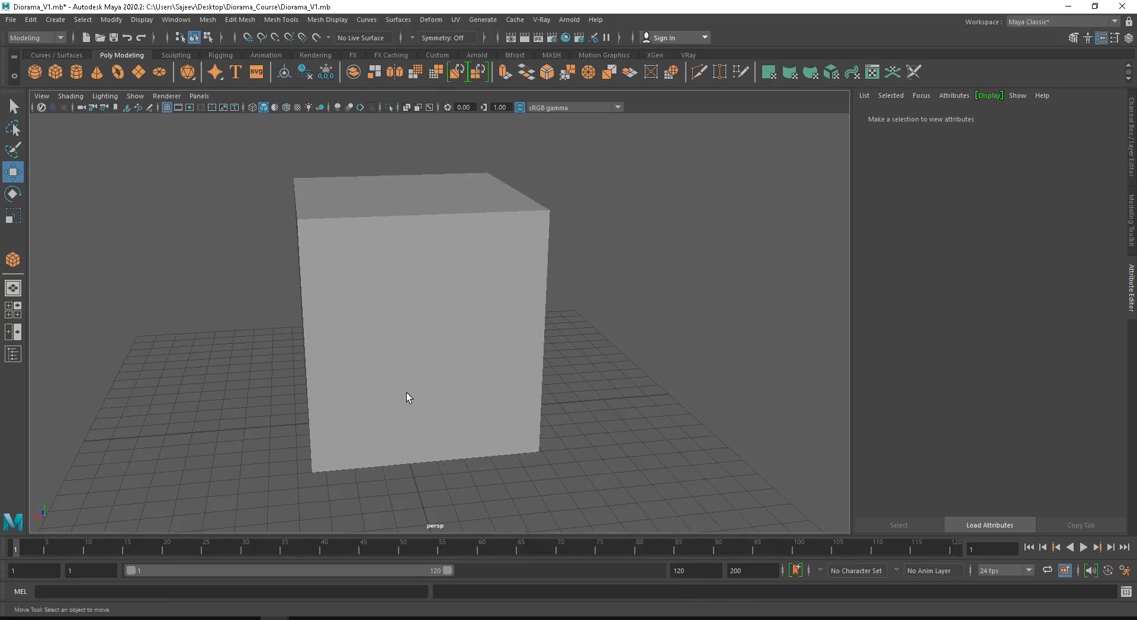
{"action": "key", "text": "space"}
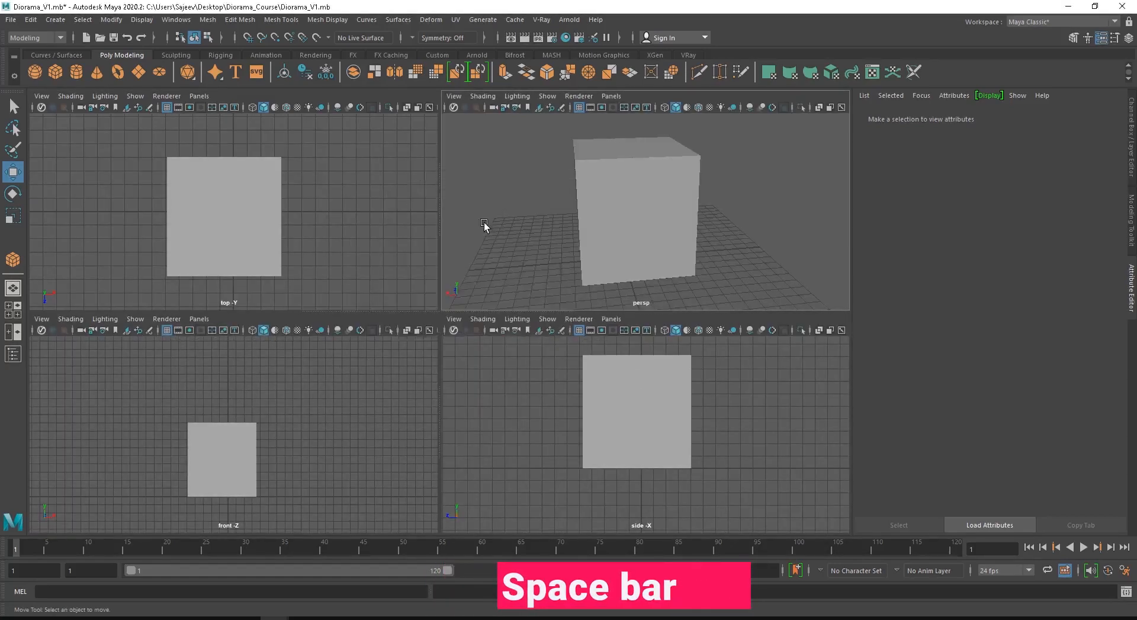
{"action": "key", "text": "space"}
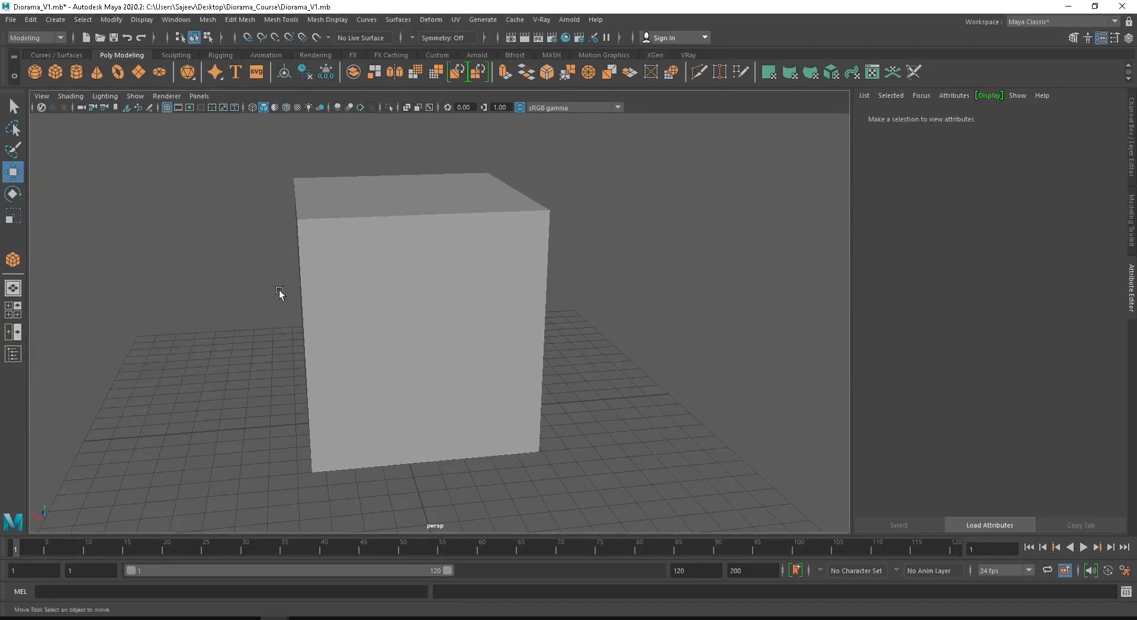
{"action": "left_click", "coordinate": [14, 314]}
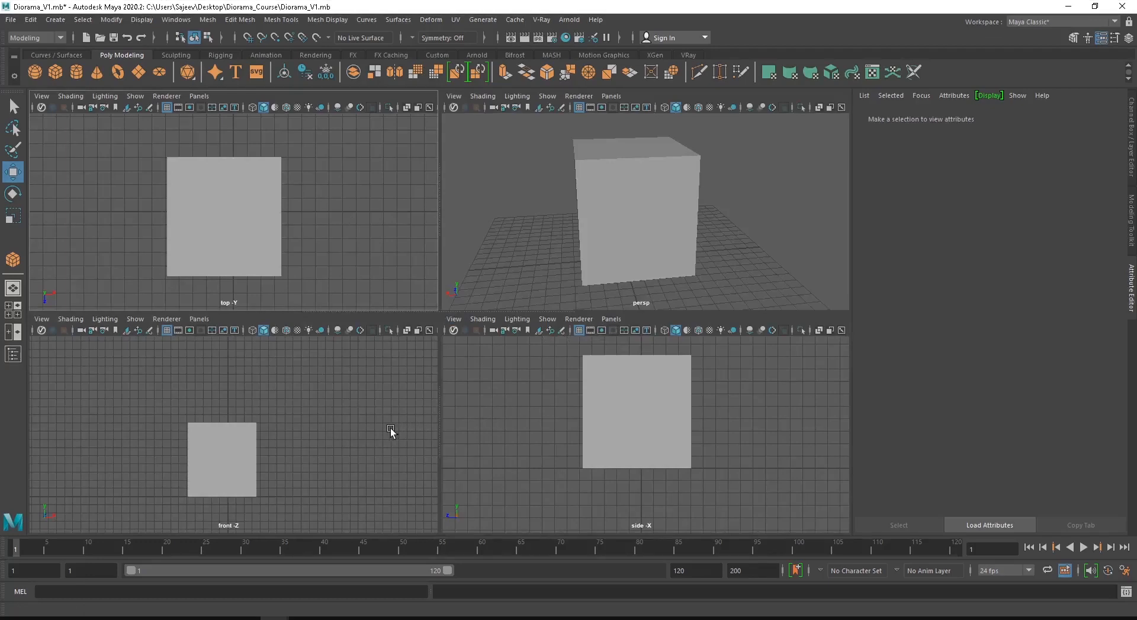
Switch between the single and four-view layouts, maximize the perspective view and look around the cube by orbiting and zooming
{"action": "left_click", "coordinate": [13, 288]}
{"action": "left_click", "coordinate": [14, 312]}
{"action": "key", "text": "space"}
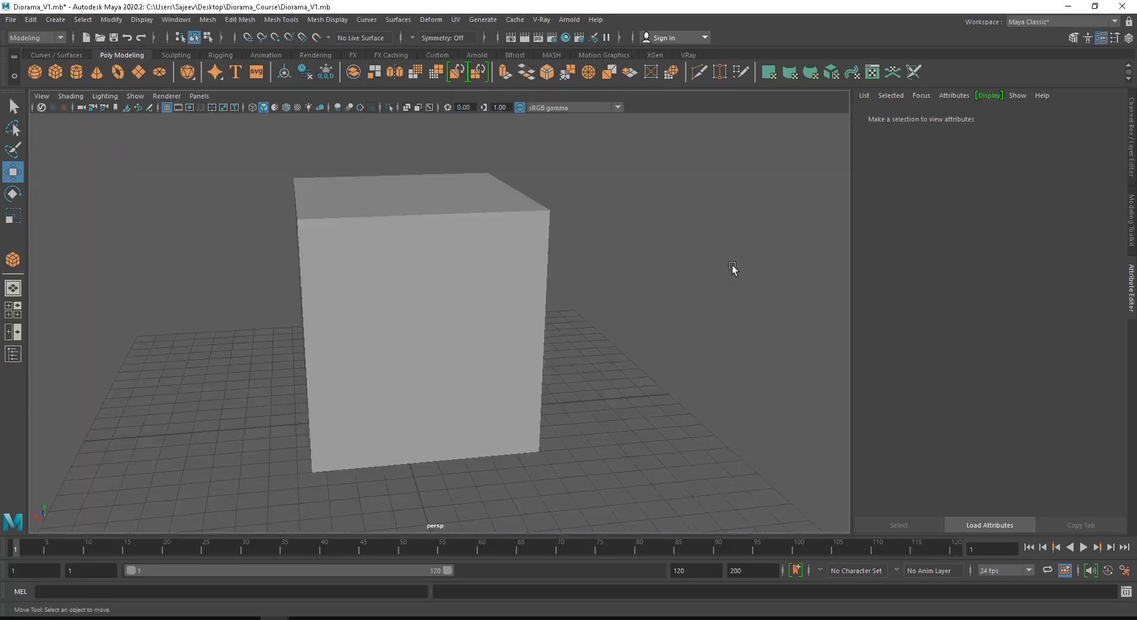
{"action": "left_click_drag", "start_coordinate": [265, 263], "coordinate": [482, 256], "text": "alt"}
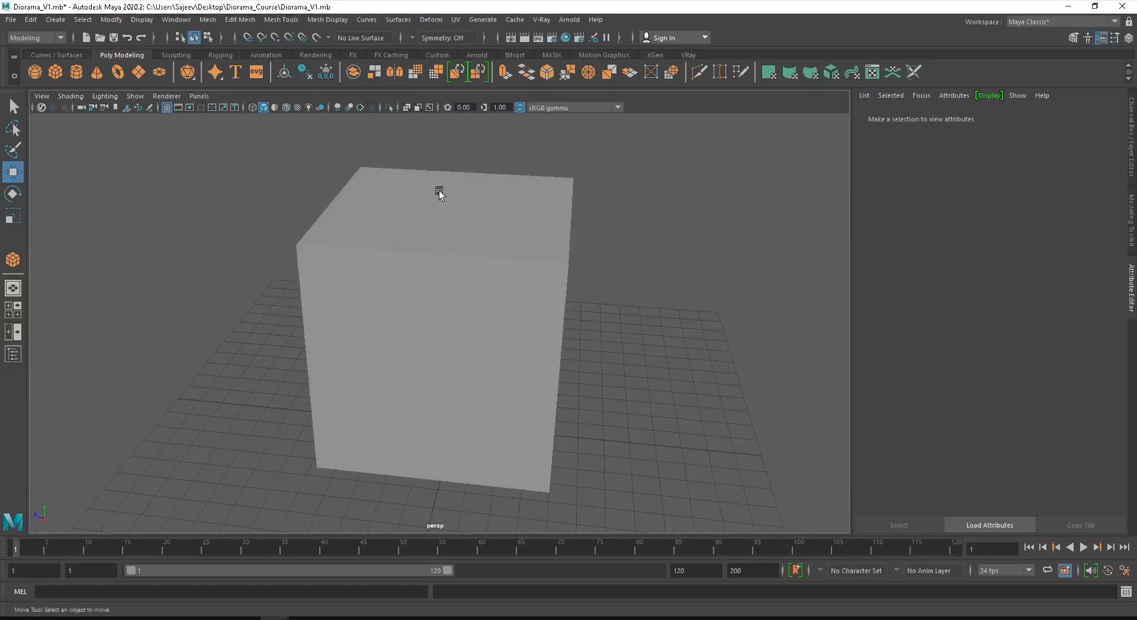
{"action": "right_click_drag", "start_coordinate": [594, 297], "coordinate": [496, 277], "text": "alt"}
{"action": "left_click_drag", "start_coordinate": [496, 278], "coordinate": [451, 259], "text": "alt"}
Select the cube, activate the Select Tool, and practise clearing and remaking the selection, ending with nothing selected
{"action": "left_click", "coordinate": [437, 261]}
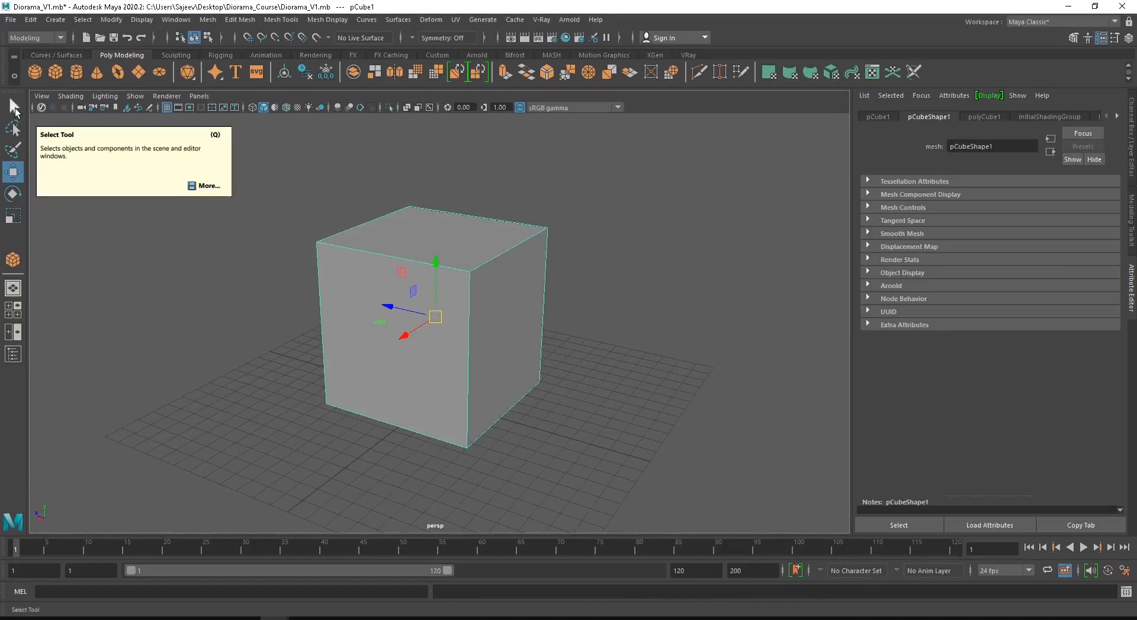
{"action": "left_click", "coordinate": [15, 107]}
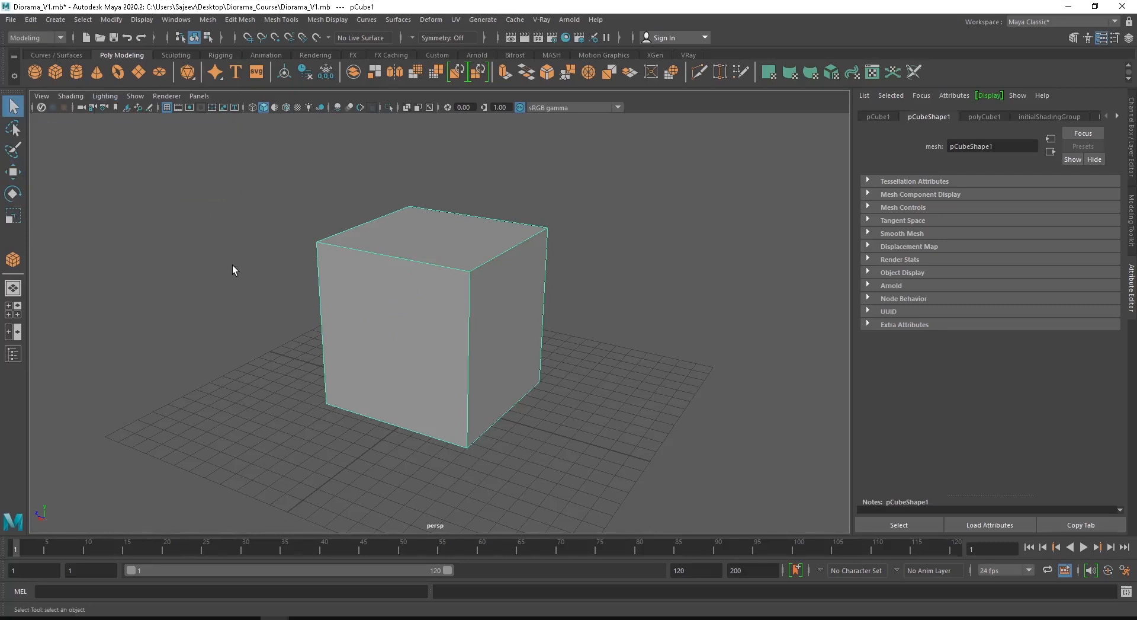
{"action": "left_click", "coordinate": [232, 265]}
{"action": "left_click", "coordinate": [432, 268]}
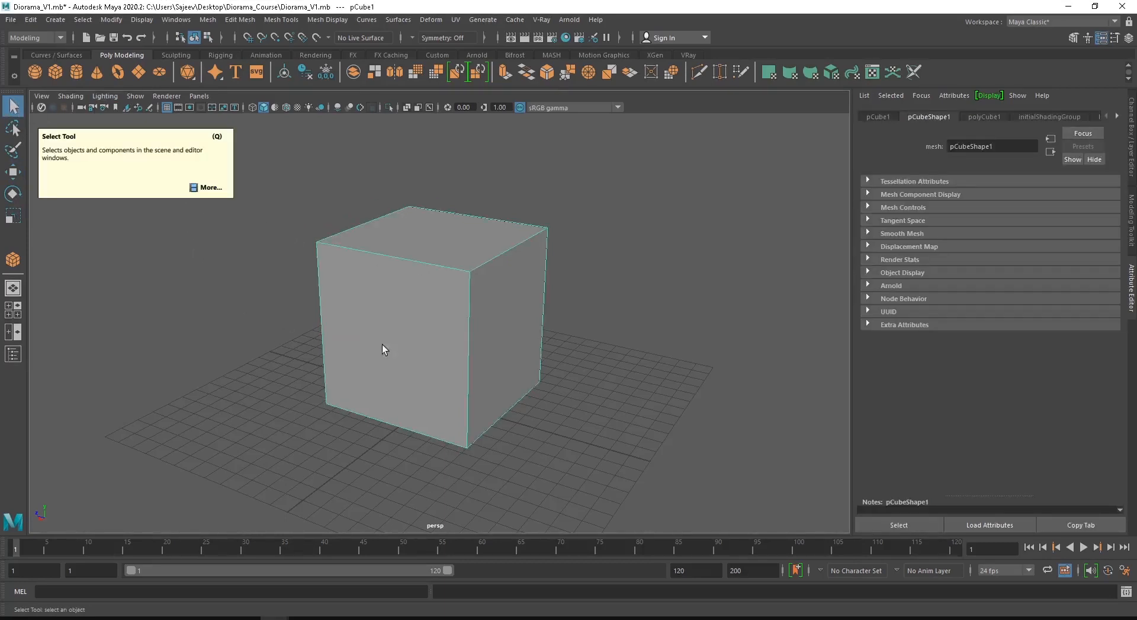
{"action": "left_click", "coordinate": [621, 376]}
Draw a second, smaller polygon cube on the grid beside the first one and clear the selection
{"action": "left_click", "coordinate": [59, 76]}
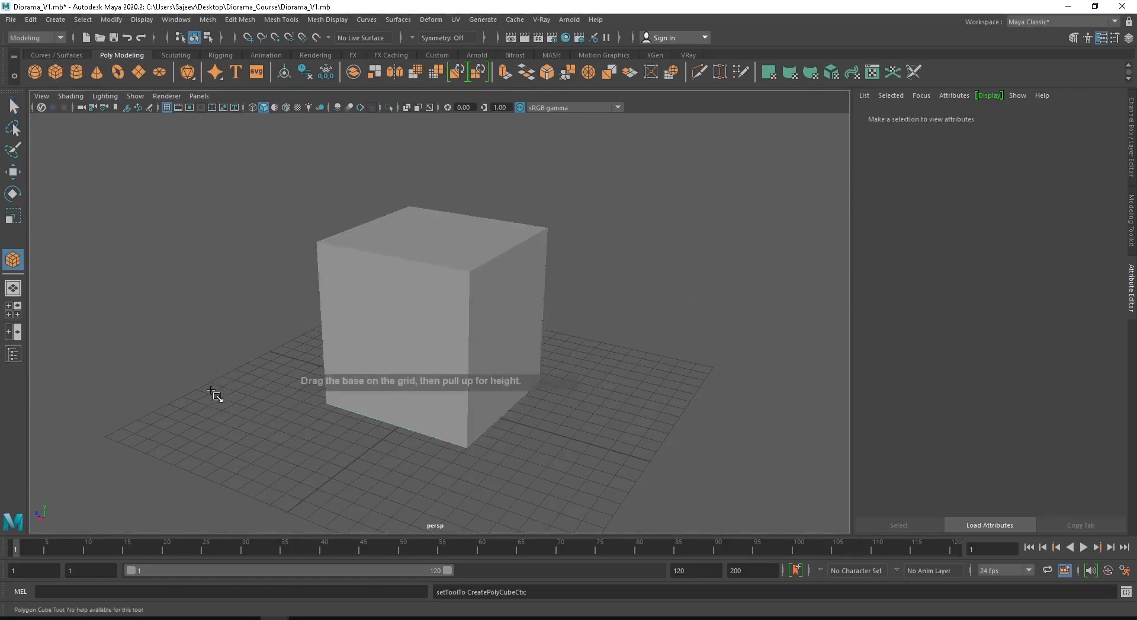
{"action": "left_click_drag", "start_coordinate": [216, 394], "coordinate": [252, 313]}
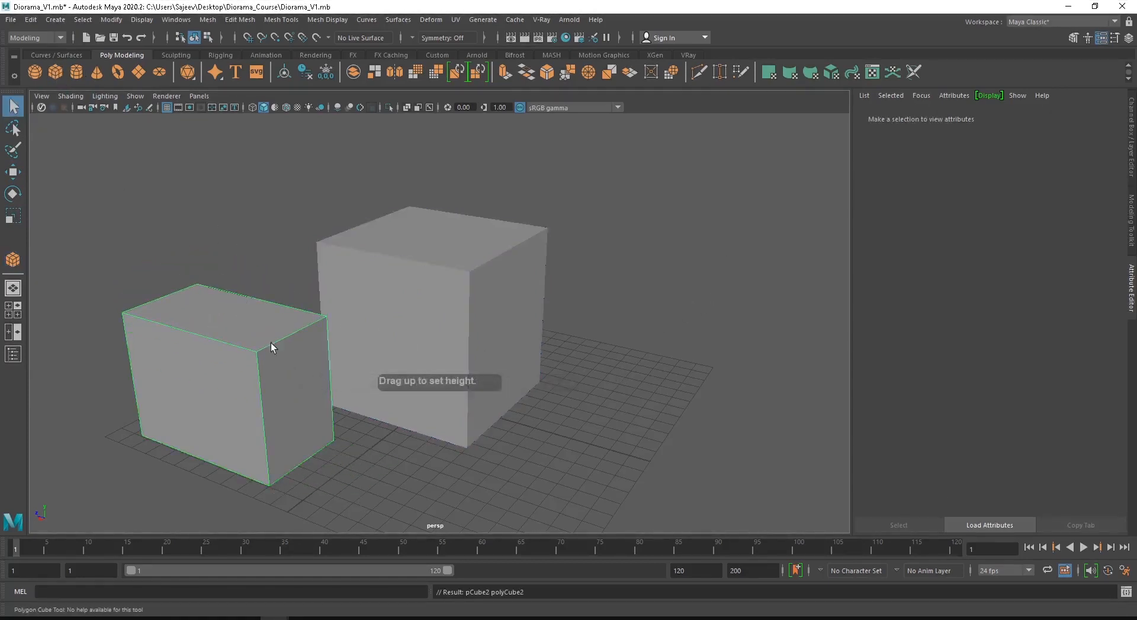
{"action": "left_click", "coordinate": [349, 438]}
Select the larger cube on its own and deselect it, then select both cubes together with the Lasso Tool
{"action": "left_click", "coordinate": [378, 372]}
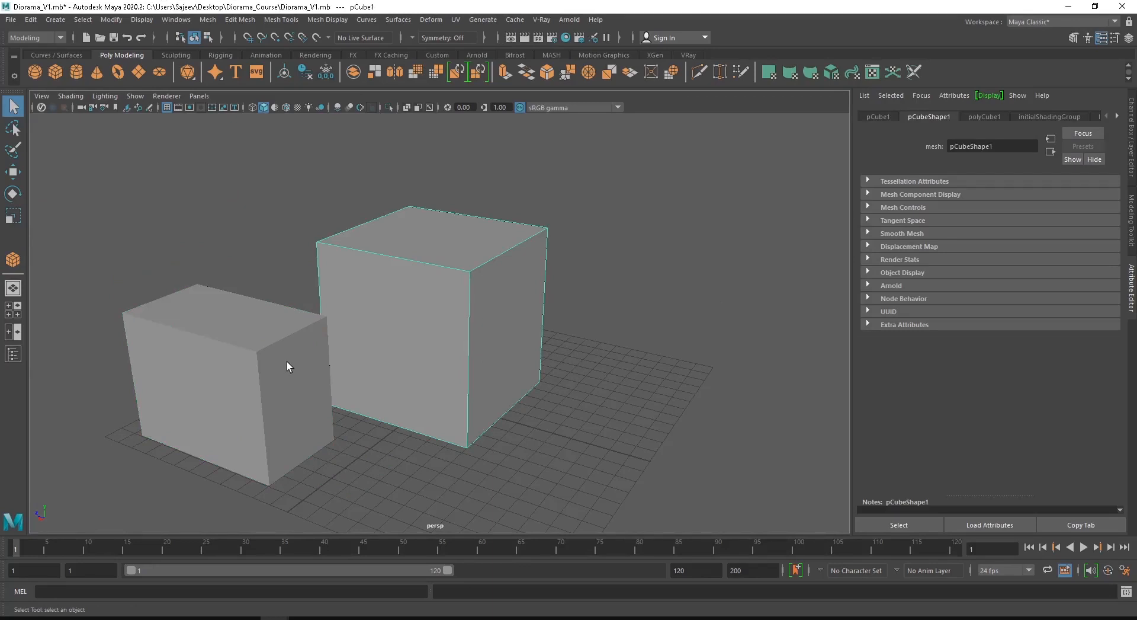
{"action": "left_click", "coordinate": [184, 171]}
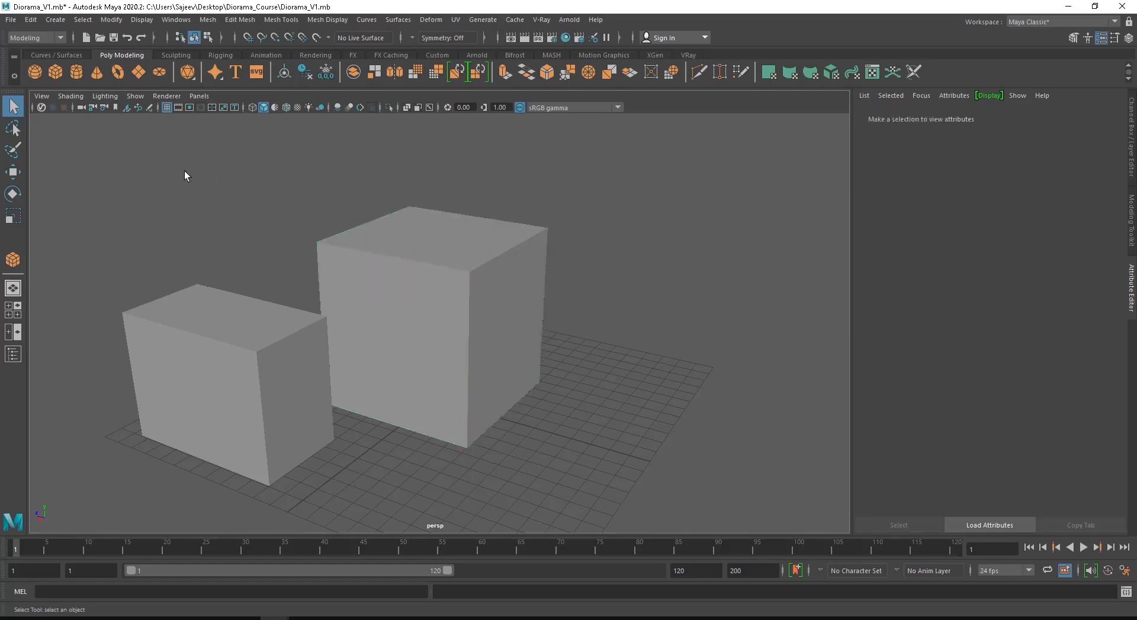
{"action": "left_click", "coordinate": [14, 129]}
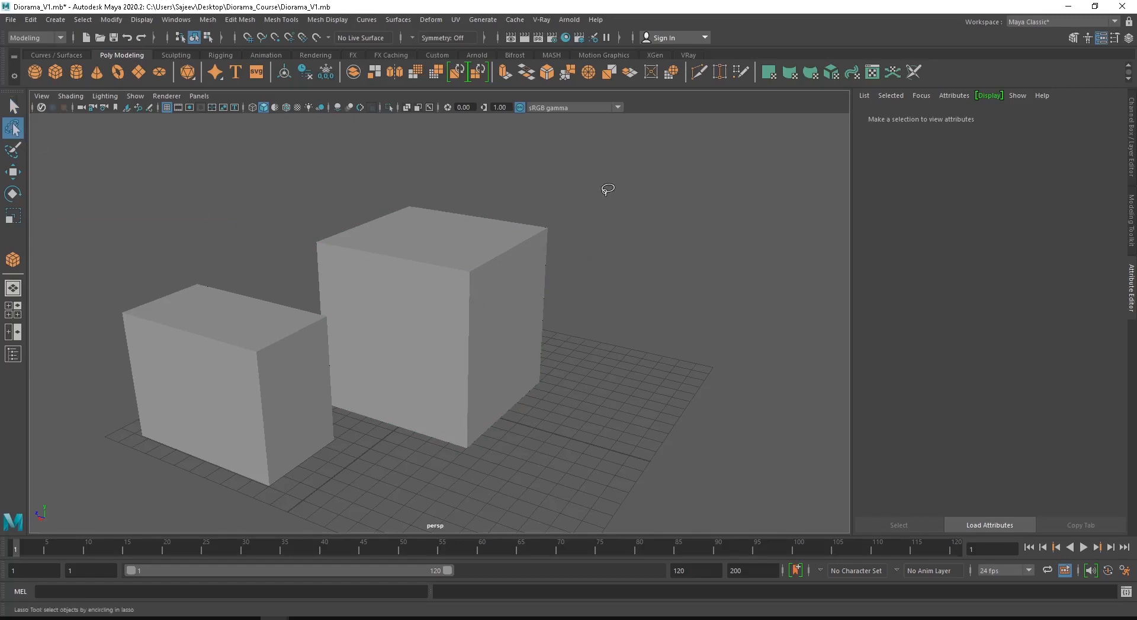
{"action": "mouse_move", "coordinate": [607, 190]}
{"action": "left_mouse_down"}
{"action": "mouse_move", "coordinate": [420, 202]}
{"action": "mouse_move", "coordinate": [365, 273]}
{"action": "mouse_move", "coordinate": [503, 517]}
{"action": "mouse_move", "coordinate": [694, 262]}
{"action": "mouse_move", "coordinate": [539, 173]}
{"action": "mouse_move", "coordinate": [530, 180]}
{"action": "left_mouse_up"}
{"action": "mouse_move", "coordinate": [637, 160]}
{"action": "left_mouse_down"}
{"action": "mouse_move", "coordinate": [329, 141]}
{"action": "mouse_move", "coordinate": [219, 252]}
{"action": "mouse_move", "coordinate": [222, 456]}
{"action": "mouse_move", "coordinate": [568, 482]}
{"action": "mouse_move", "coordinate": [596, 254]}
{"action": "mouse_move", "coordinate": [394, 149]}
{"action": "left_mouse_up"}
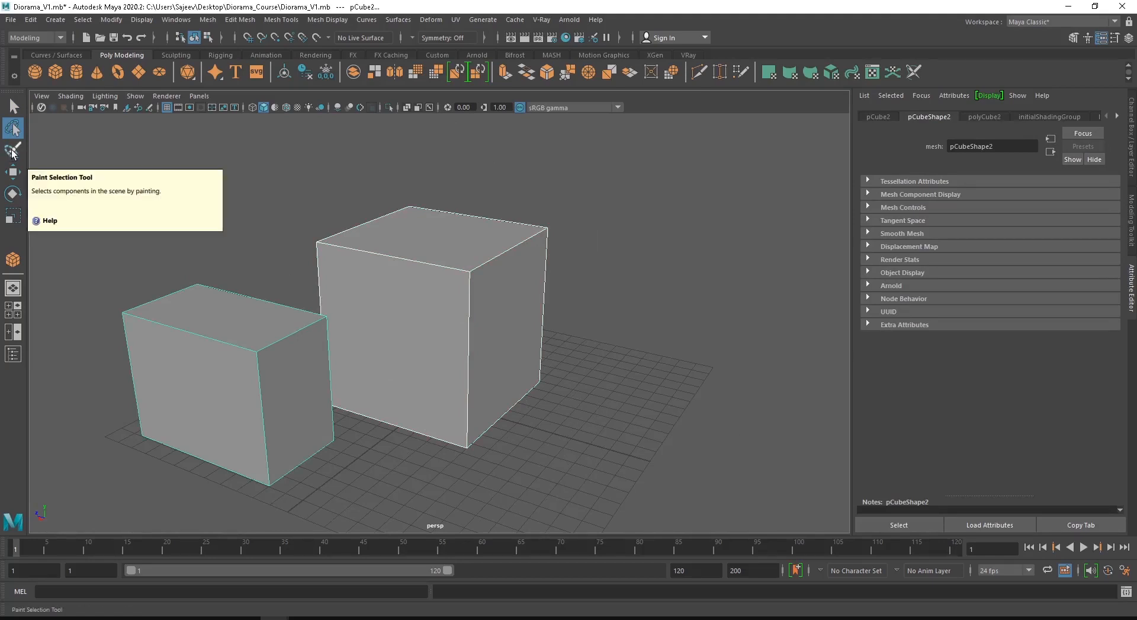
Paint-select the larger cube's face nearest the smaller cube, then return to object mode with the Select Tool and nothing selected
{"action": "left_click", "coordinate": [12, 151]}
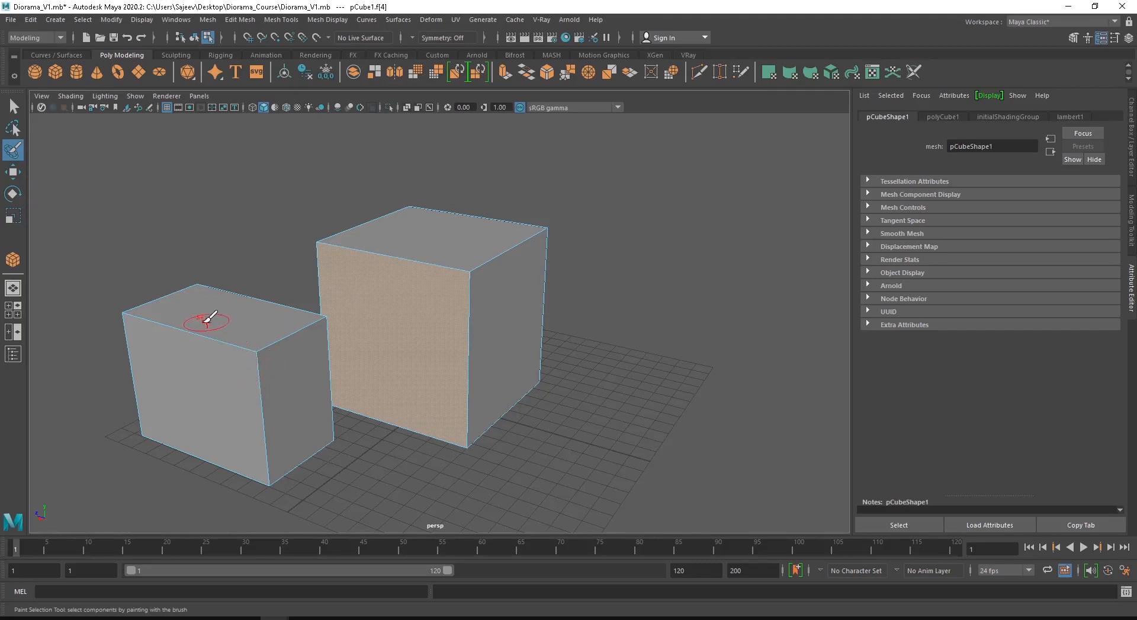
{"action": "left_click", "coordinate": [14, 109]}
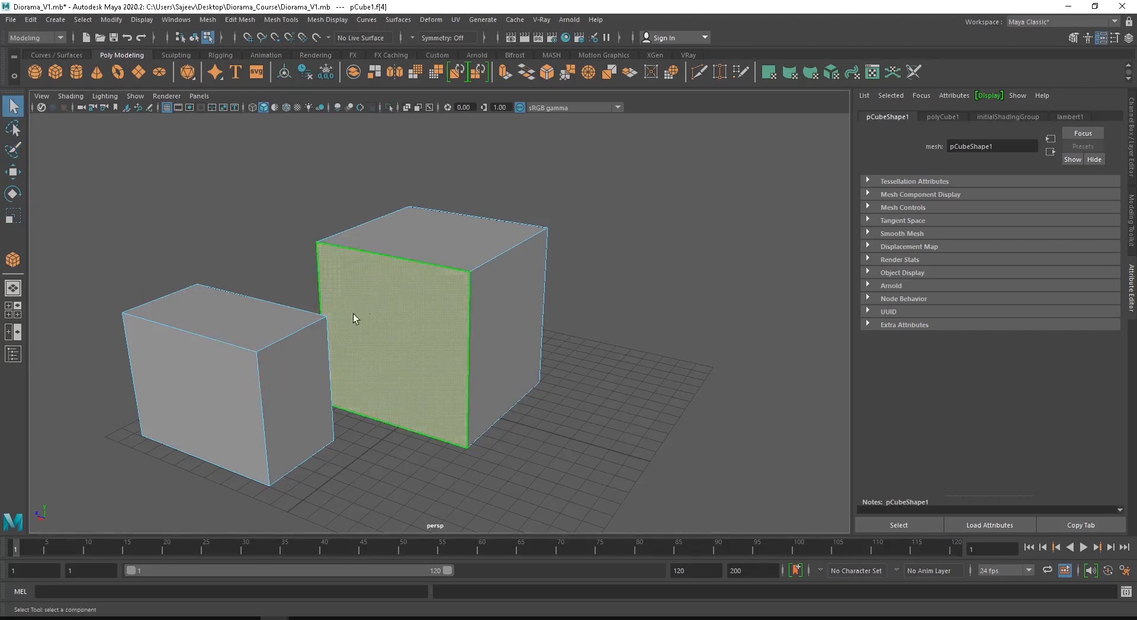
{"action": "right_click_drag", "start_coordinate": [376, 300], "coordinate": [432, 275]}
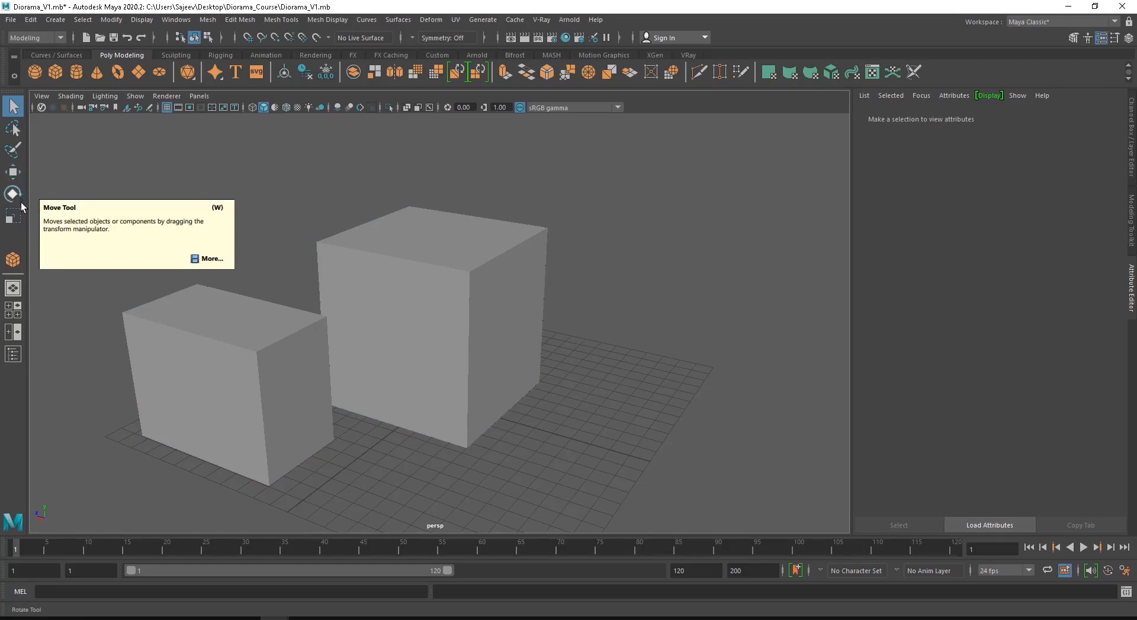
Move the larger cube along its axes and planes to about X 0.6, Y 5.1 and Z -4.1 cm, away from the smaller cube
{"action": "left_click", "coordinate": [13, 173]}
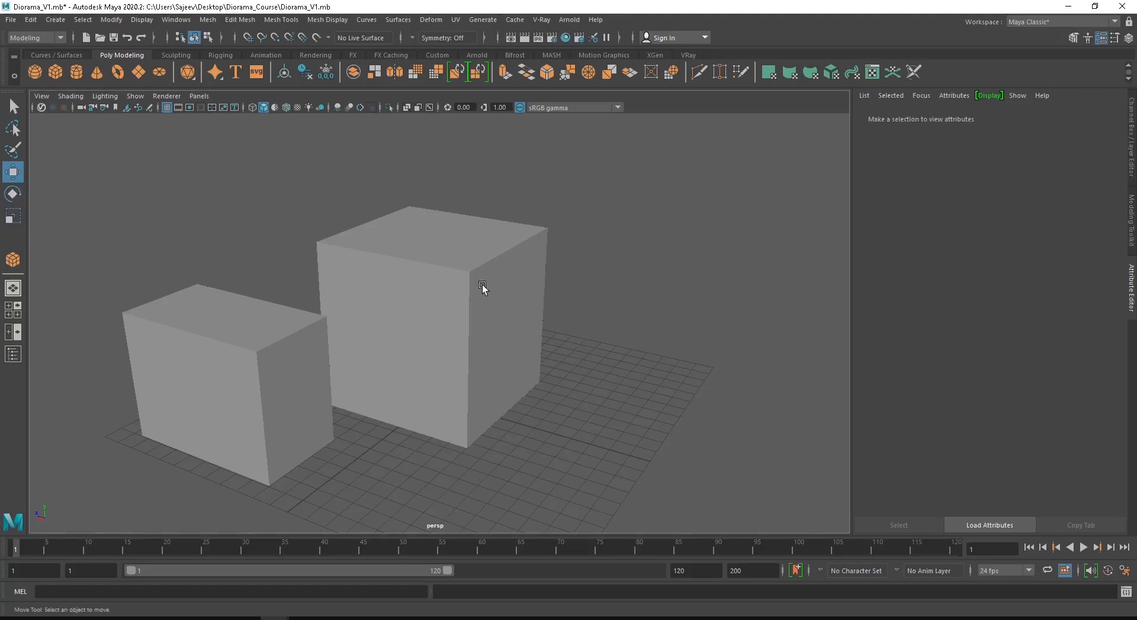
{"action": "left_click", "coordinate": [445, 244]}
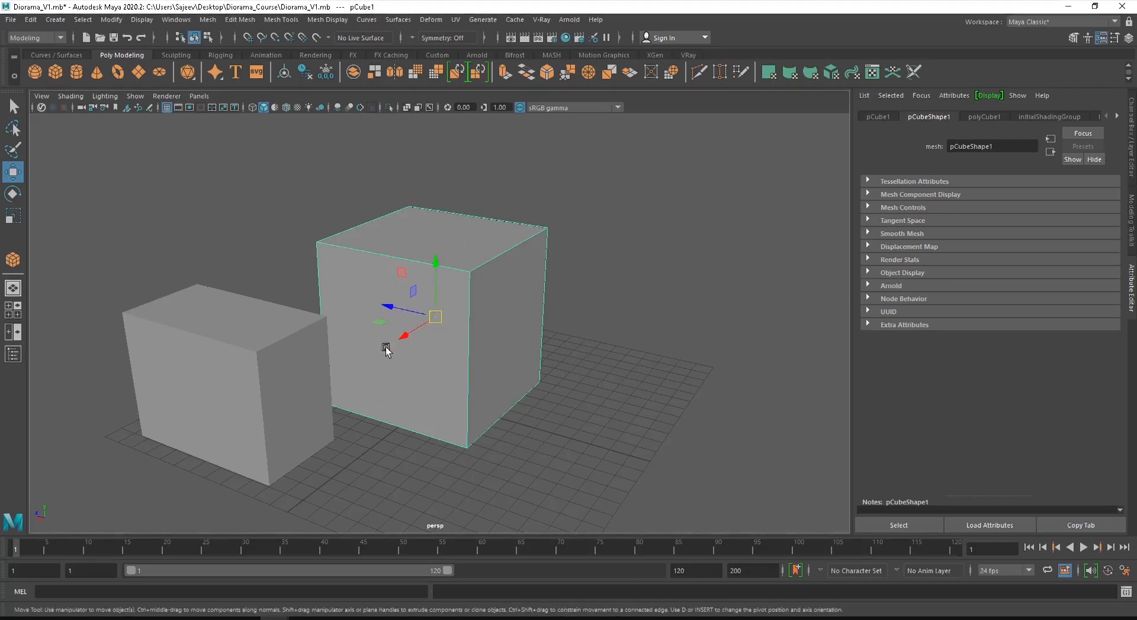
{"action": "left_click_drag", "start_coordinate": [393, 309], "coordinate": [452, 432]}
{"action": "left_click_drag", "start_coordinate": [474, 343], "coordinate": [411, 285]}
{"action": "left_click_drag", "start_coordinate": [444, 223], "coordinate": [446, 268]}
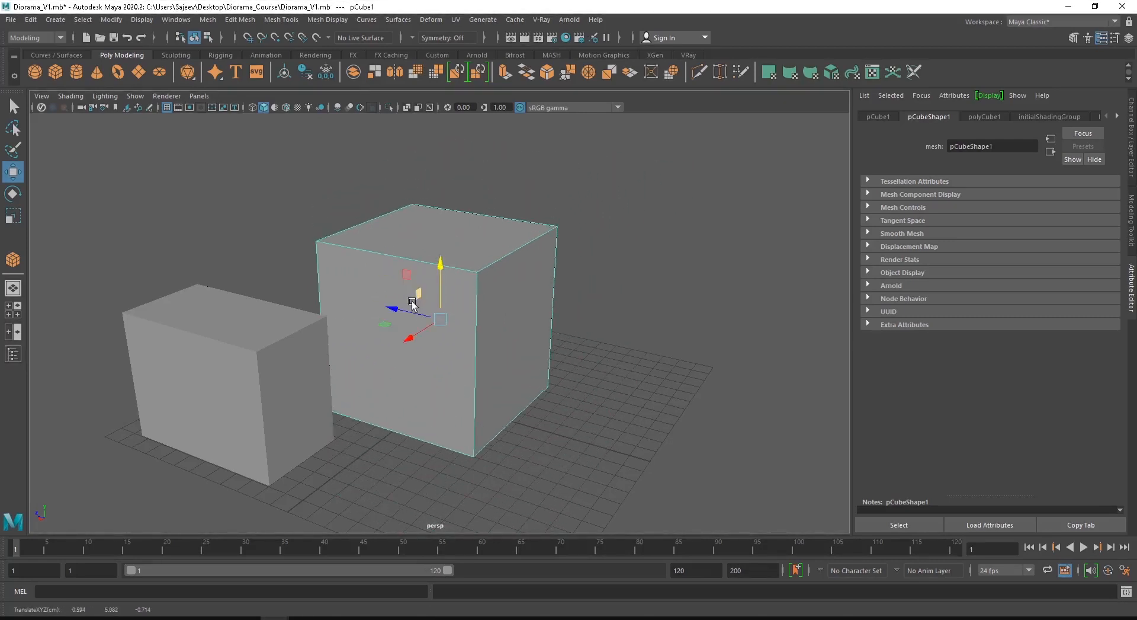
{"action": "left_click_drag", "start_coordinate": [412, 305], "coordinate": [426, 336]}
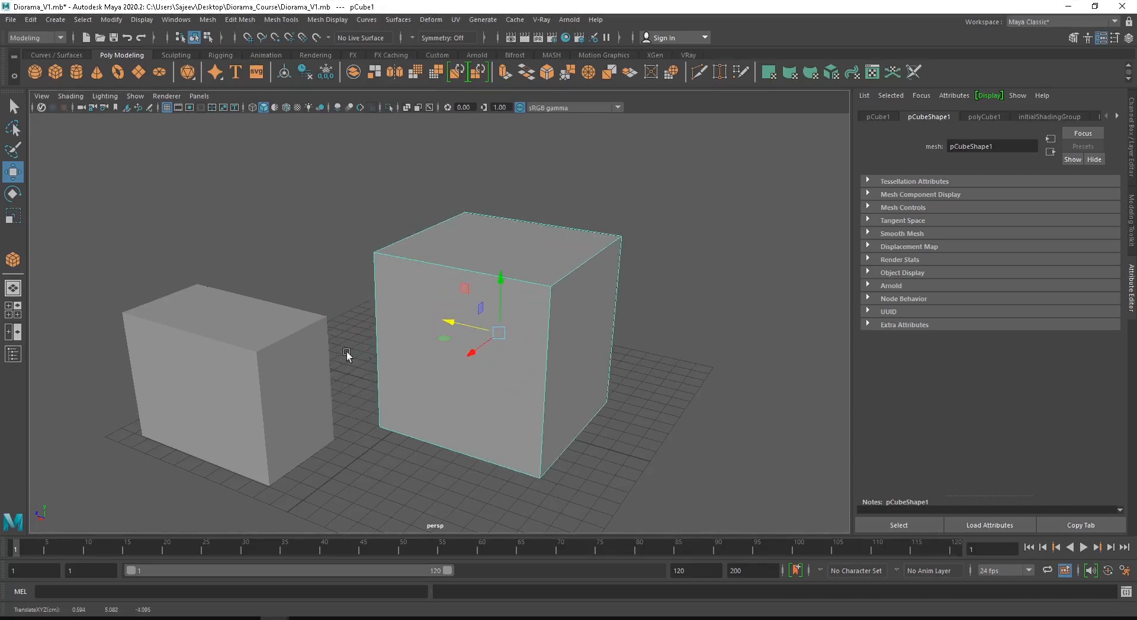
Rotate the larger cube to about -54°, 26° and -138° and scale it down unevenly to about 0.64, 0.48 and 0.27 in X, Y and Z
{"action": "key", "text": "e"}
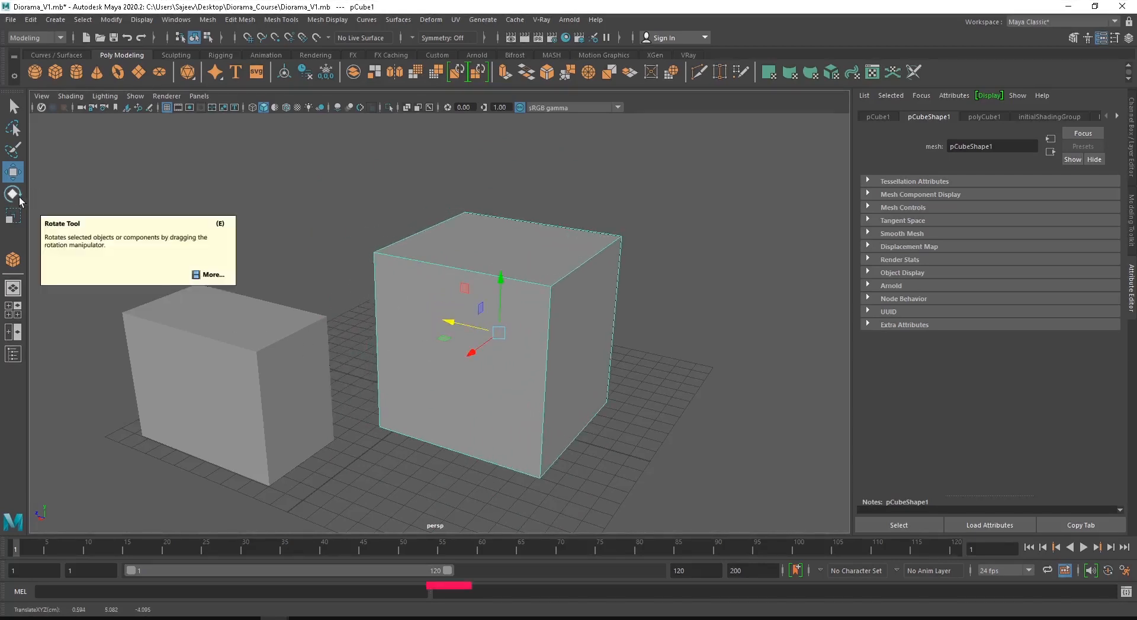
{"action": "left_click_drag", "start_coordinate": [489, 372], "coordinate": [478, 300]}
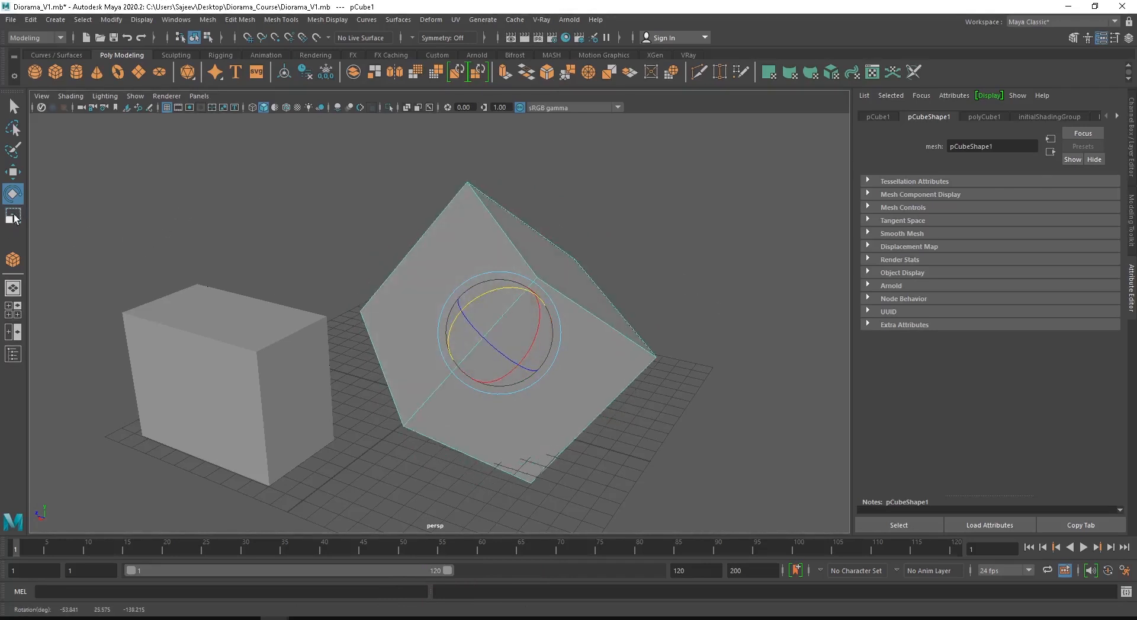
{"action": "key", "text": "r"}
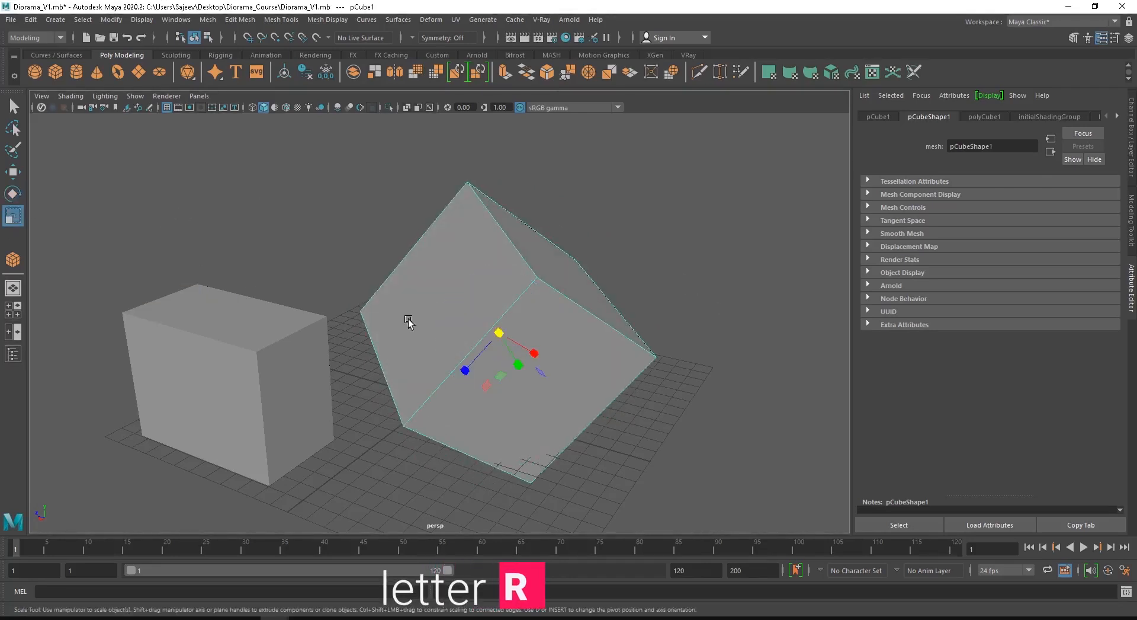
{"action": "left_click_drag", "start_coordinate": [465, 370], "coordinate": [488, 353]}
{"action": "left_click_drag", "start_coordinate": [527, 348], "coordinate": [542, 385]}
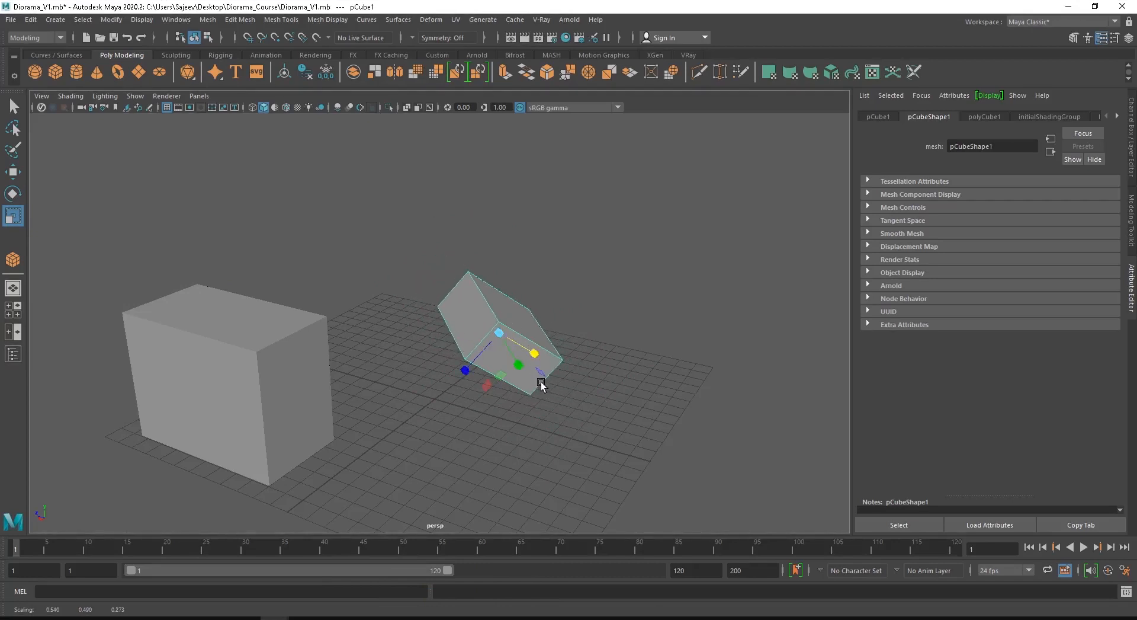